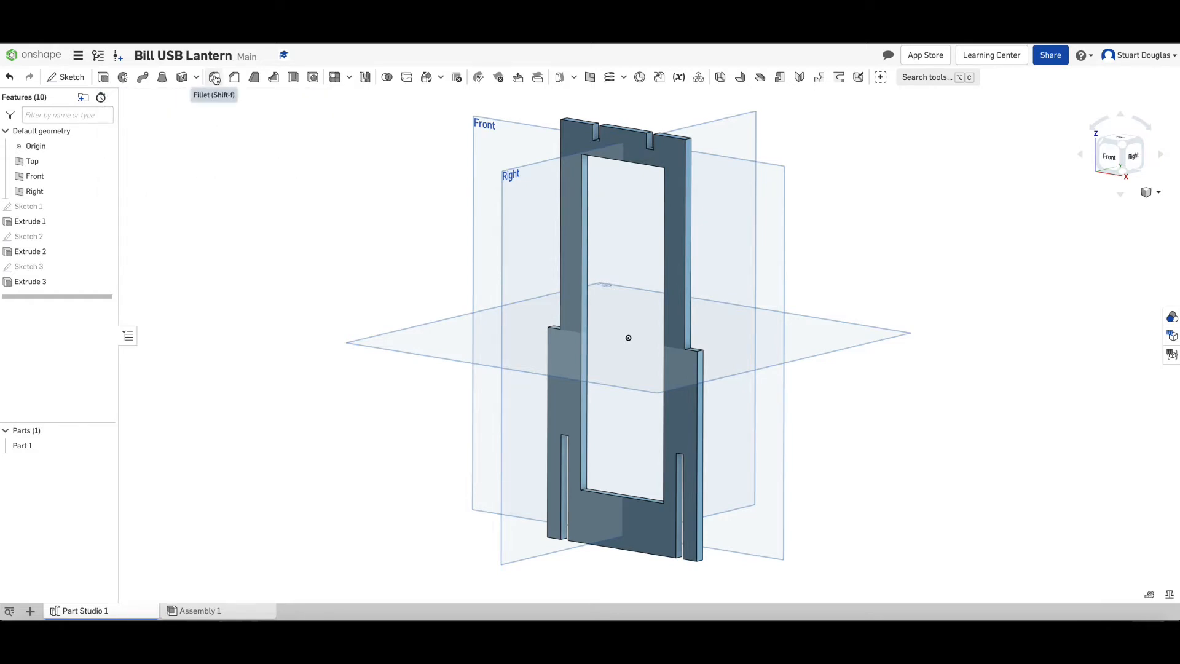
Fillet the outer bottom edges of the frame's two legs with a circular cross section
click(215, 79)
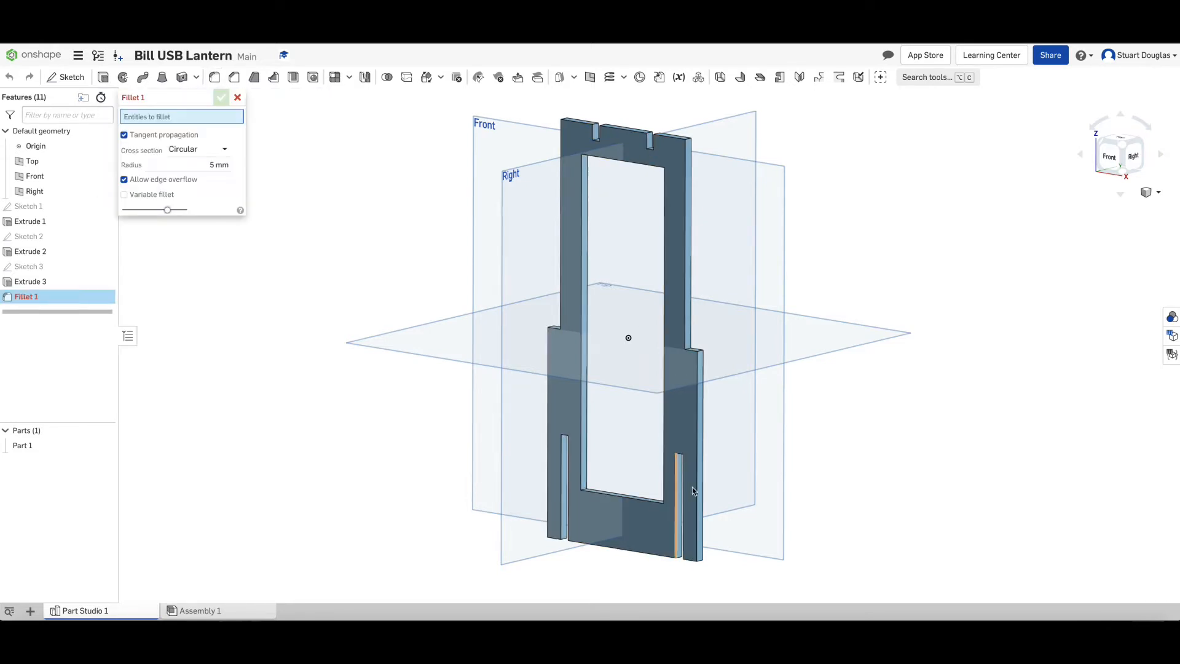
scroll(699, 579, up, 6)
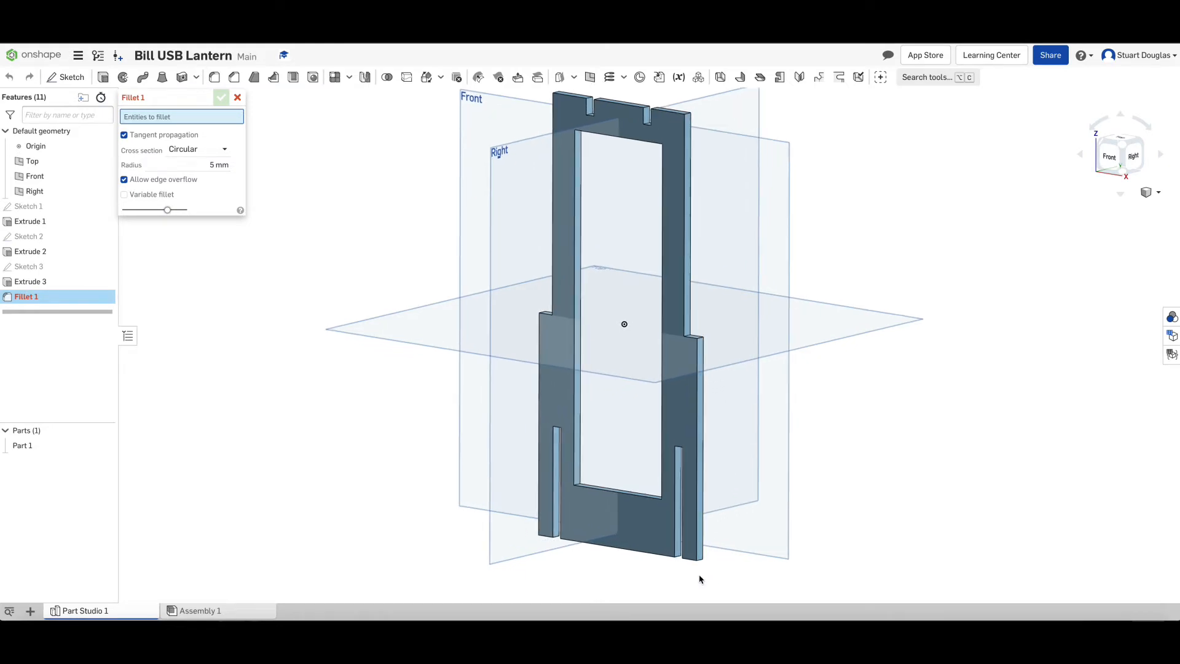
scroll(700, 574, up, 6)
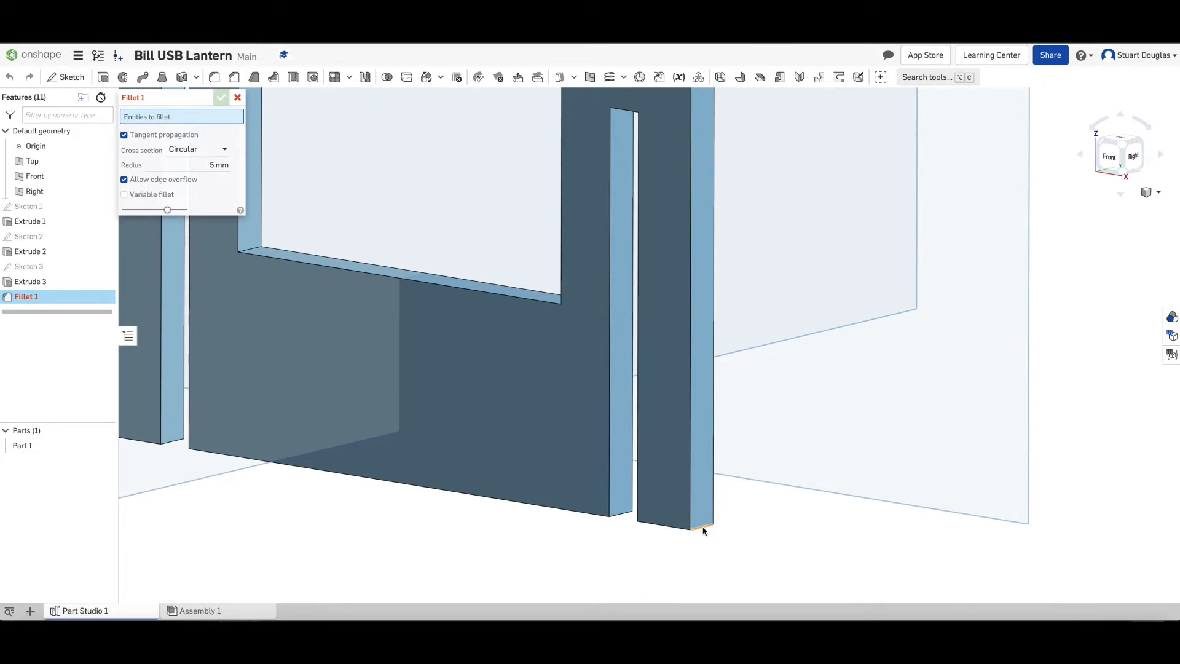
click(705, 529)
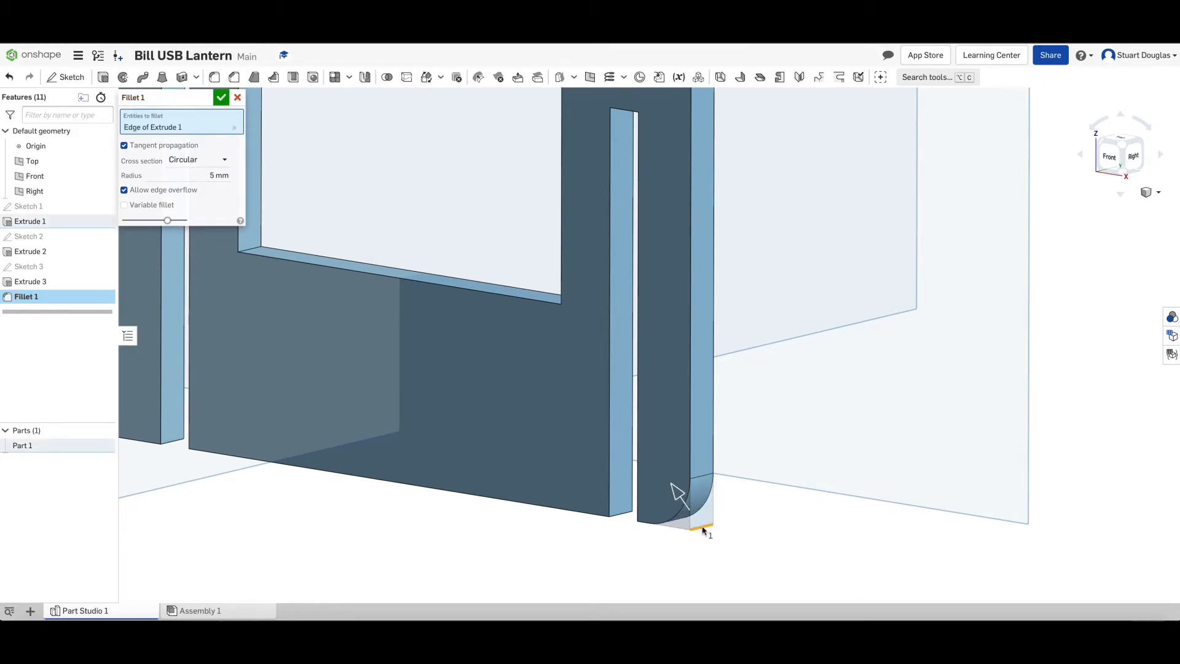
scroll(632, 537, down, 5)
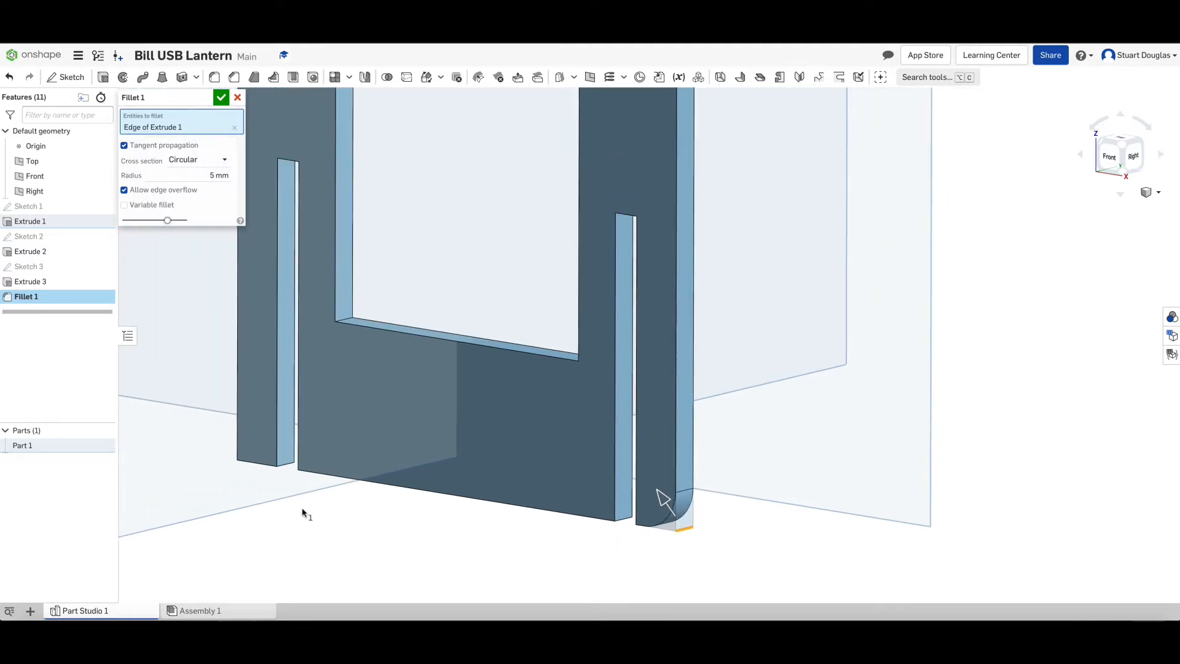
scroll(175, 473, up, 5)
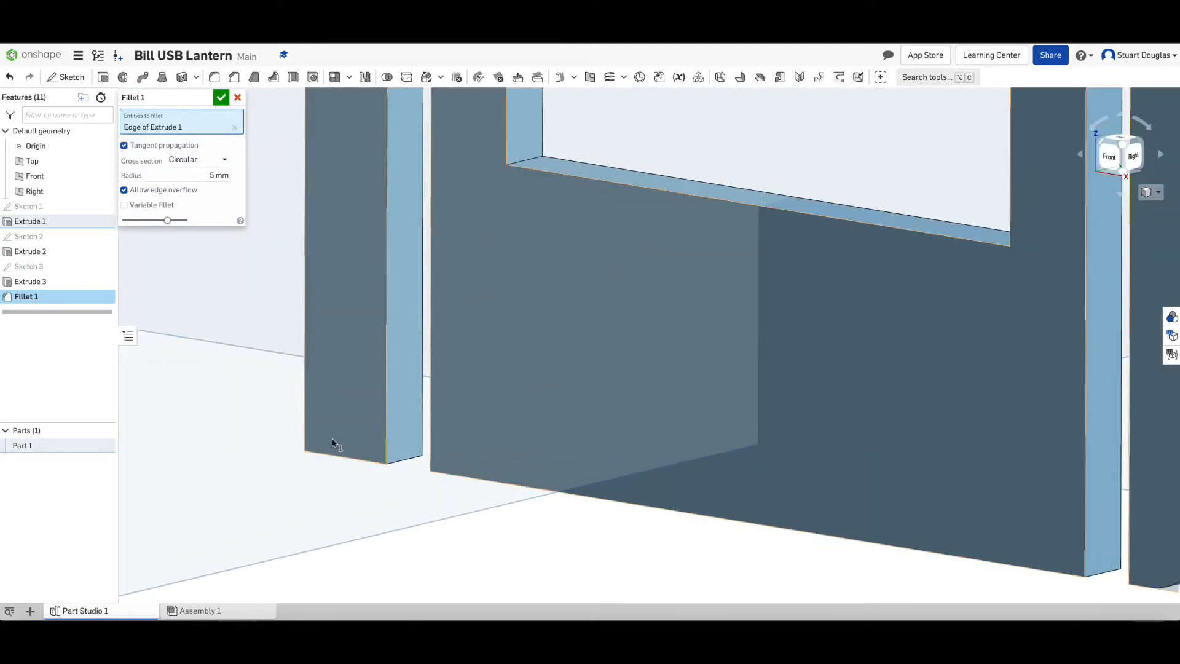
scroll(332, 442, down, 5)
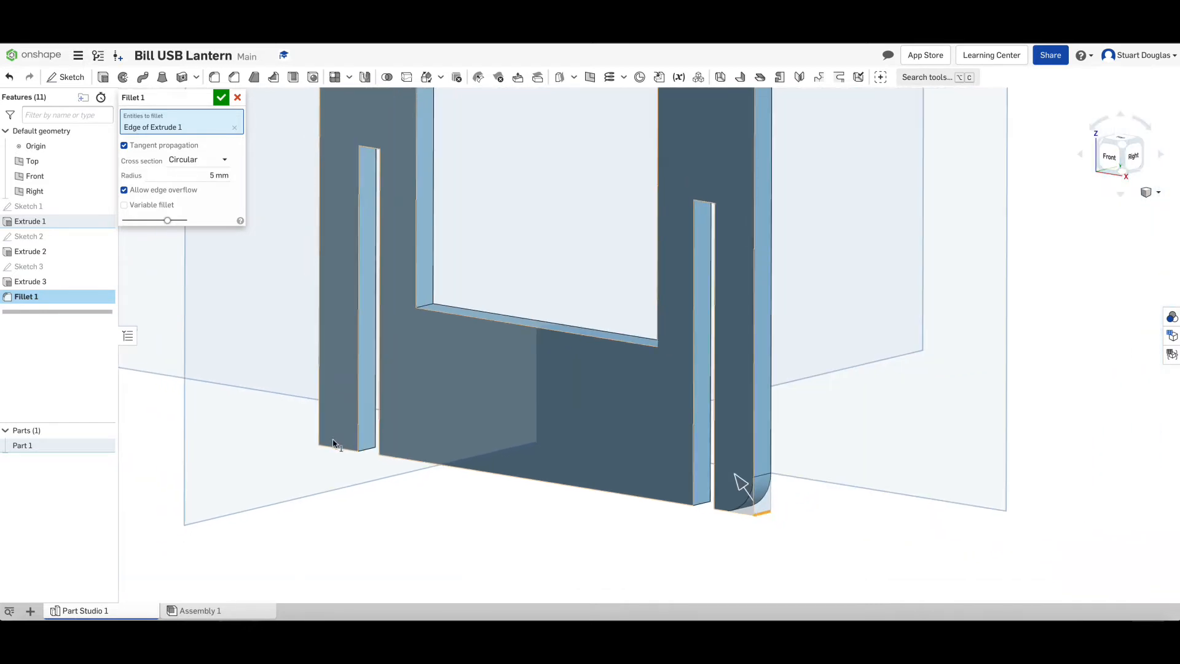
scroll(333, 442, down, 3)
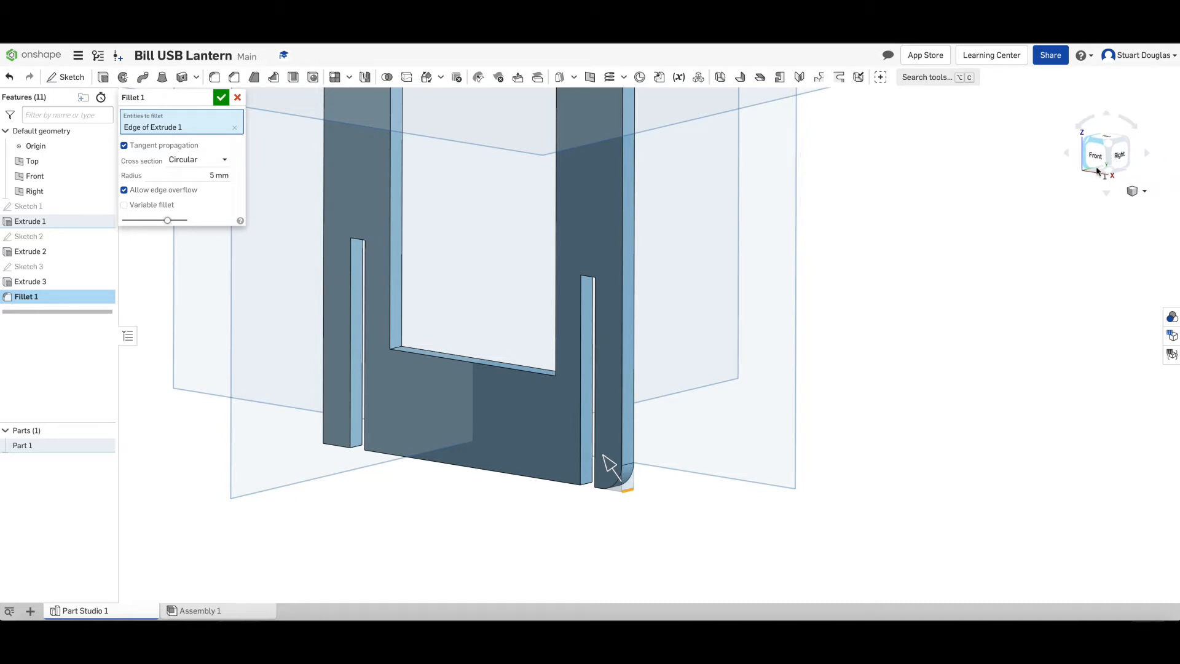
drag(1084, 169, 1171, 153)
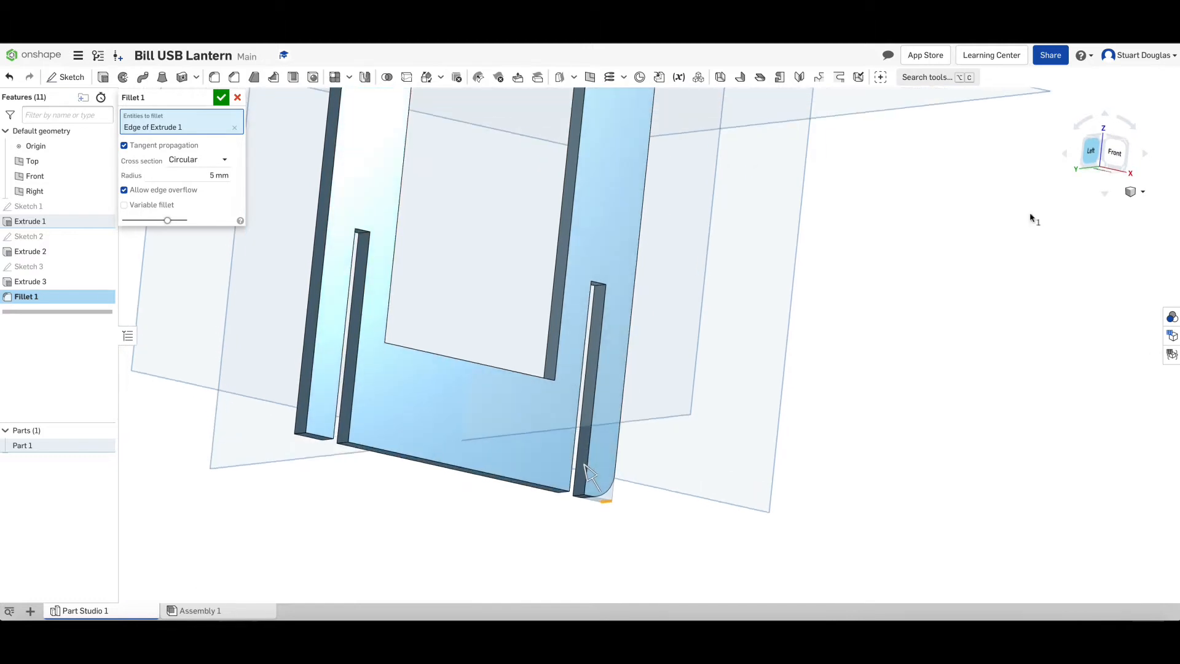
click(302, 434)
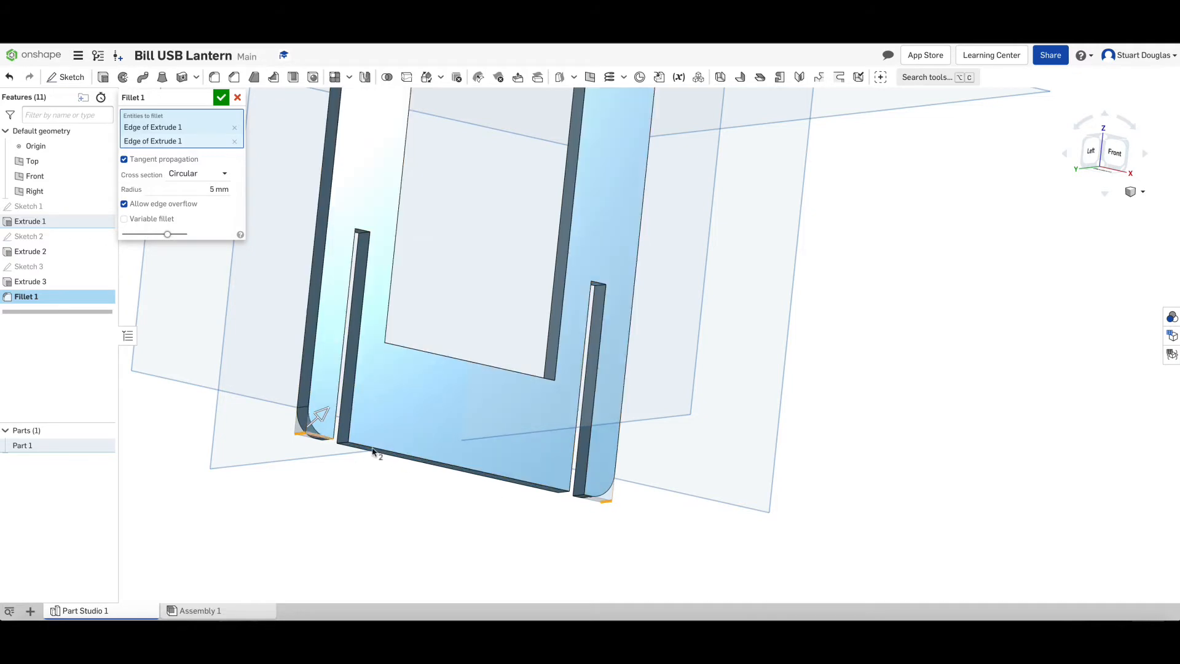
click(212, 190)
click(221, 98)
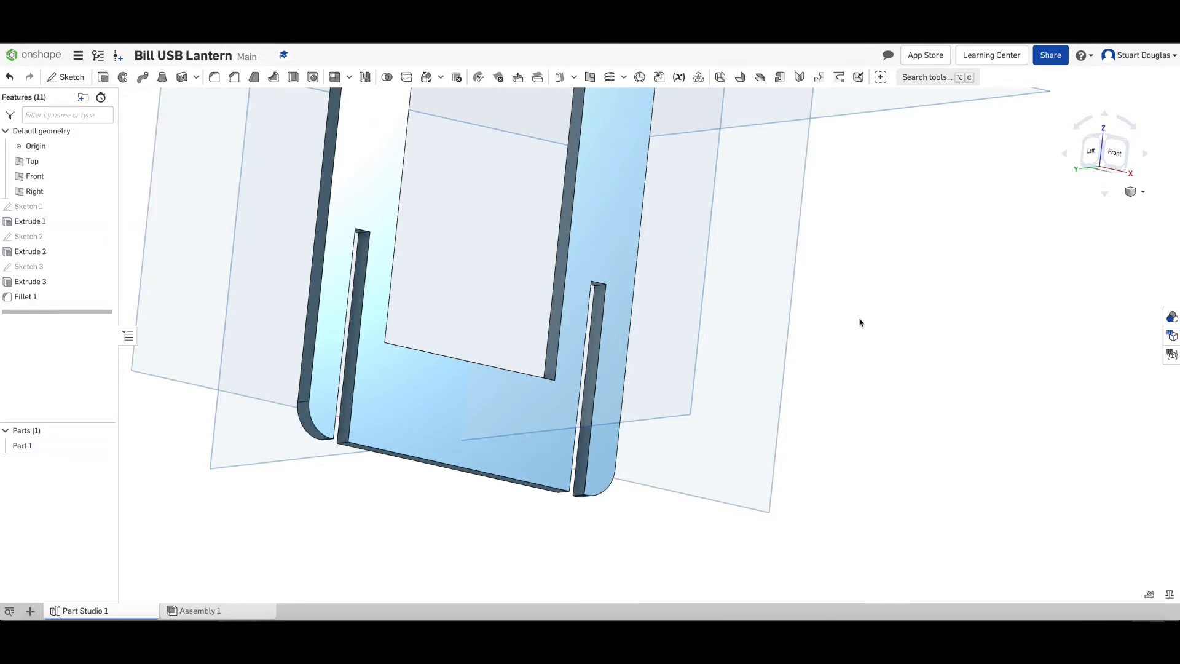
Fillet the outer edges of both side shoulders halfway up the frame with a 3 mm radius
scroll(860, 318, down, 5)
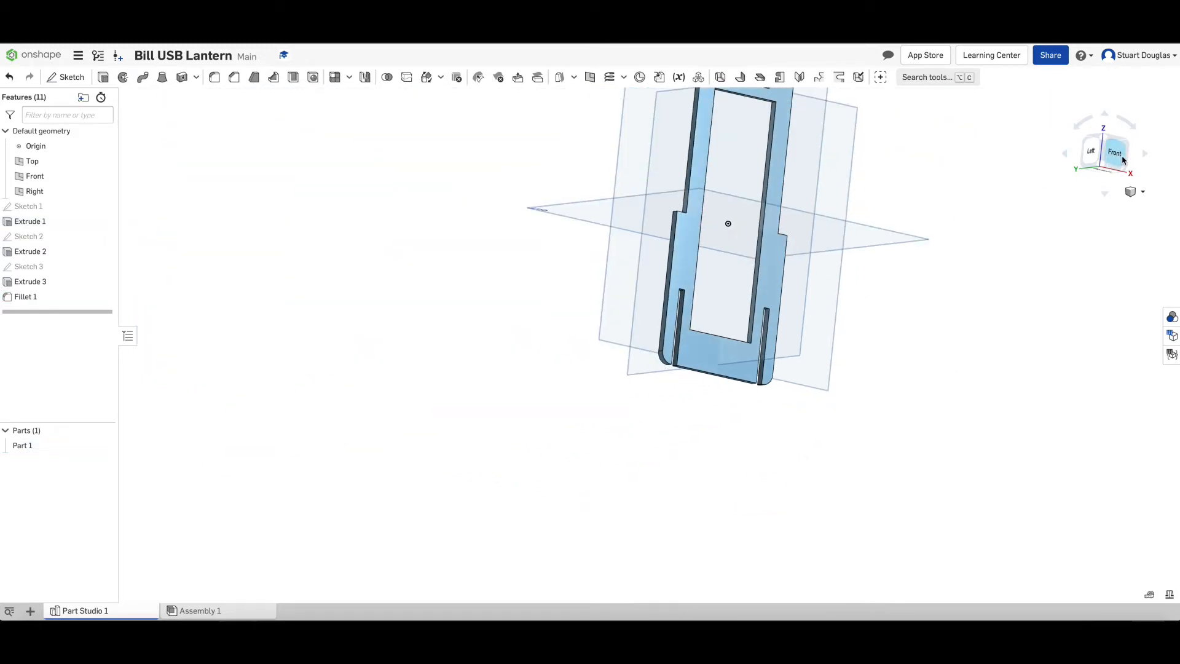
drag(1117, 154, 1048, 187)
scroll(819, 242, up, 5)
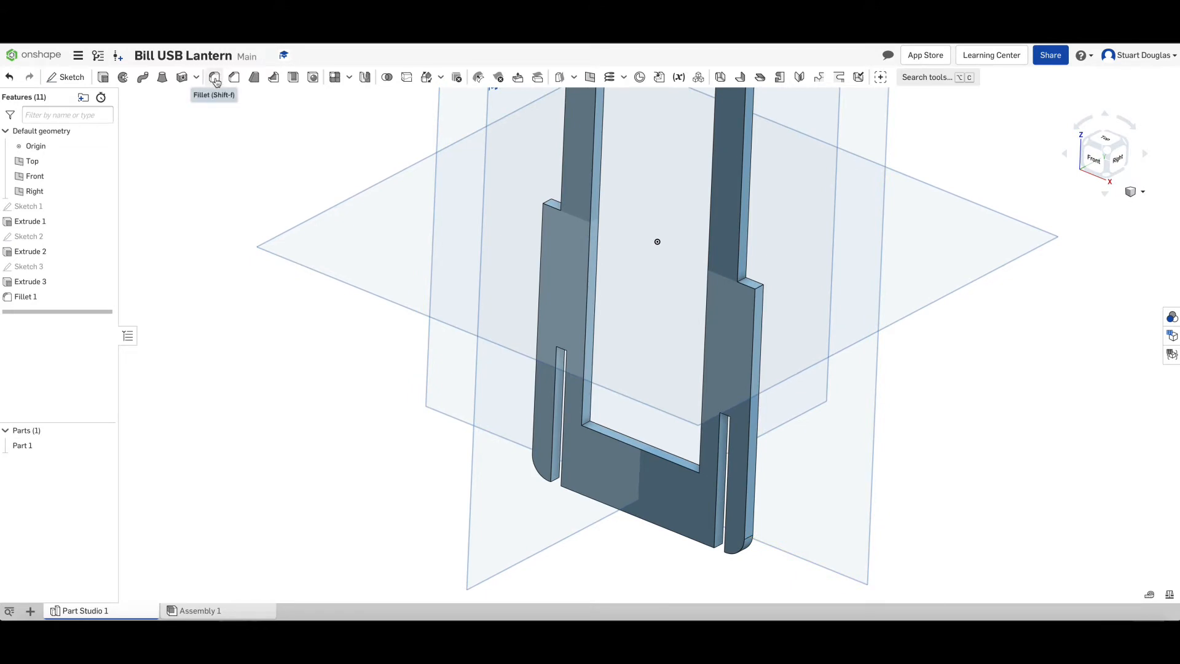
click(215, 80)
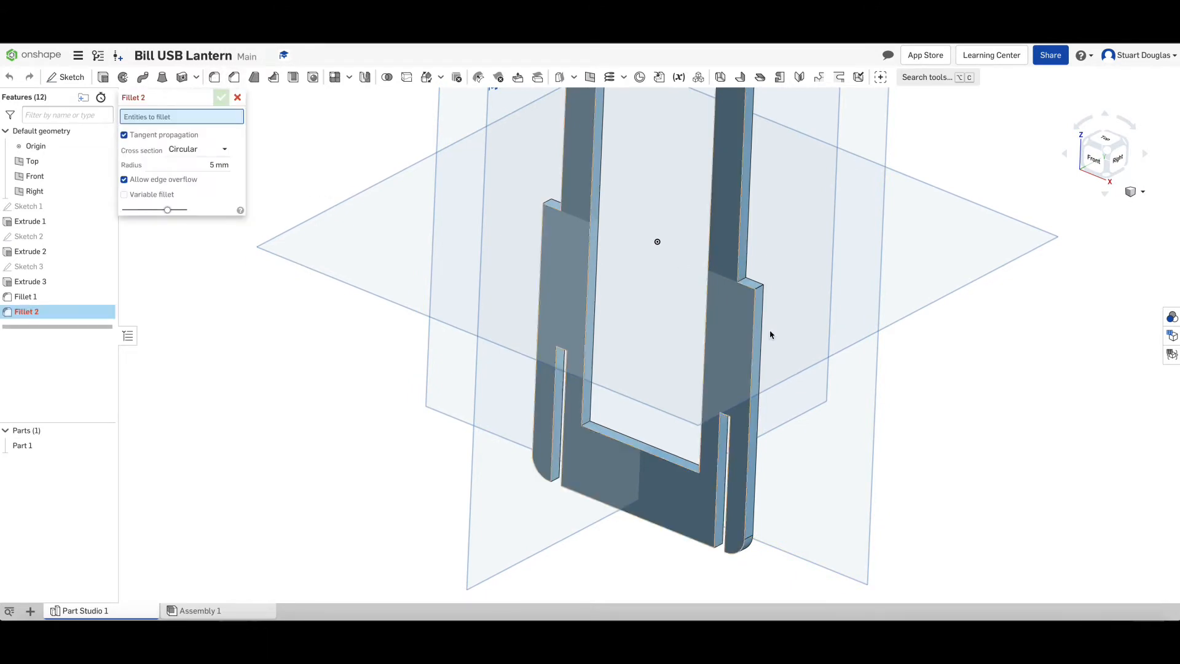
click(761, 290)
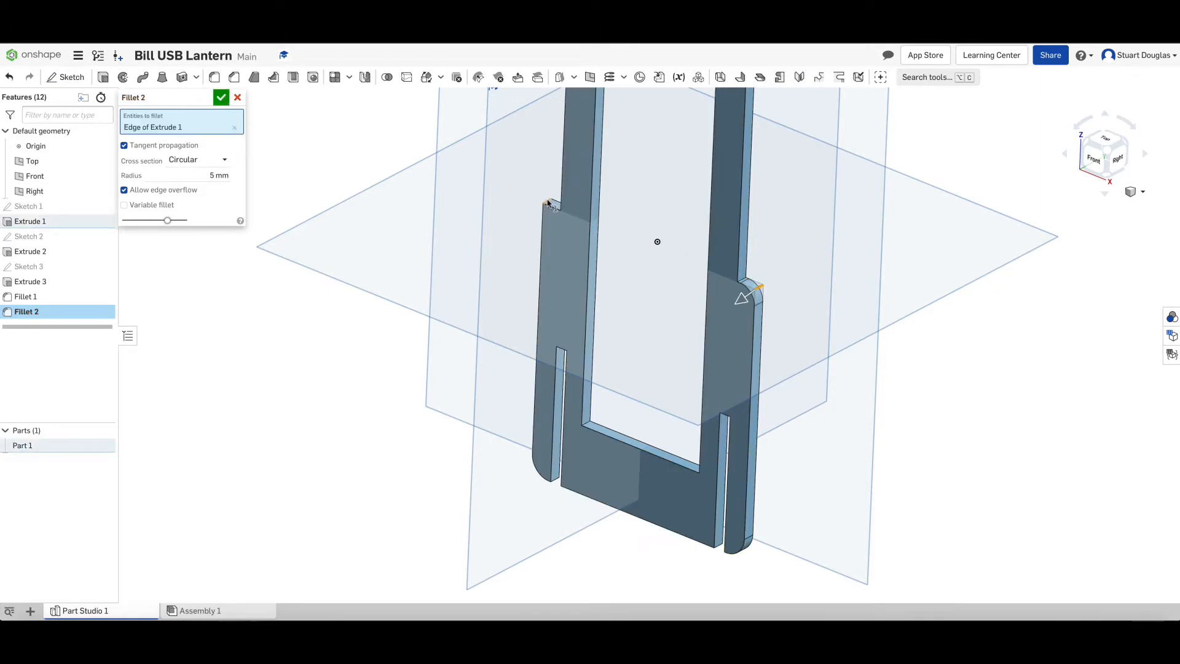
scroll(547, 202, up, 10)
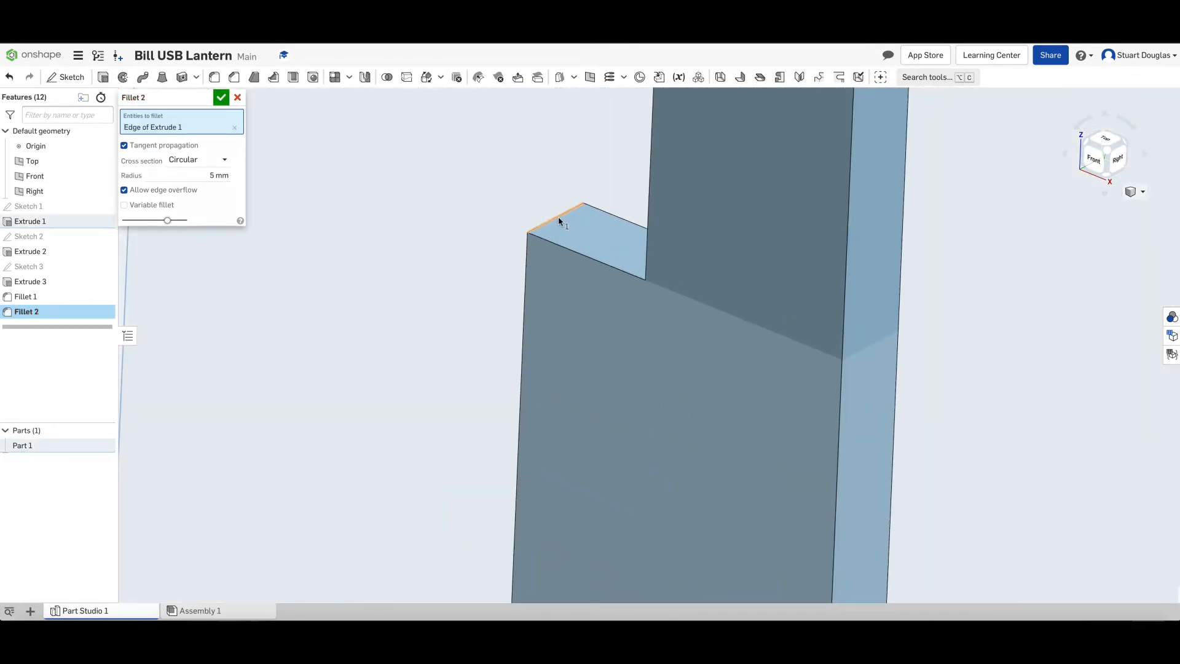
click(559, 221)
scroll(553, 219, down, 4)
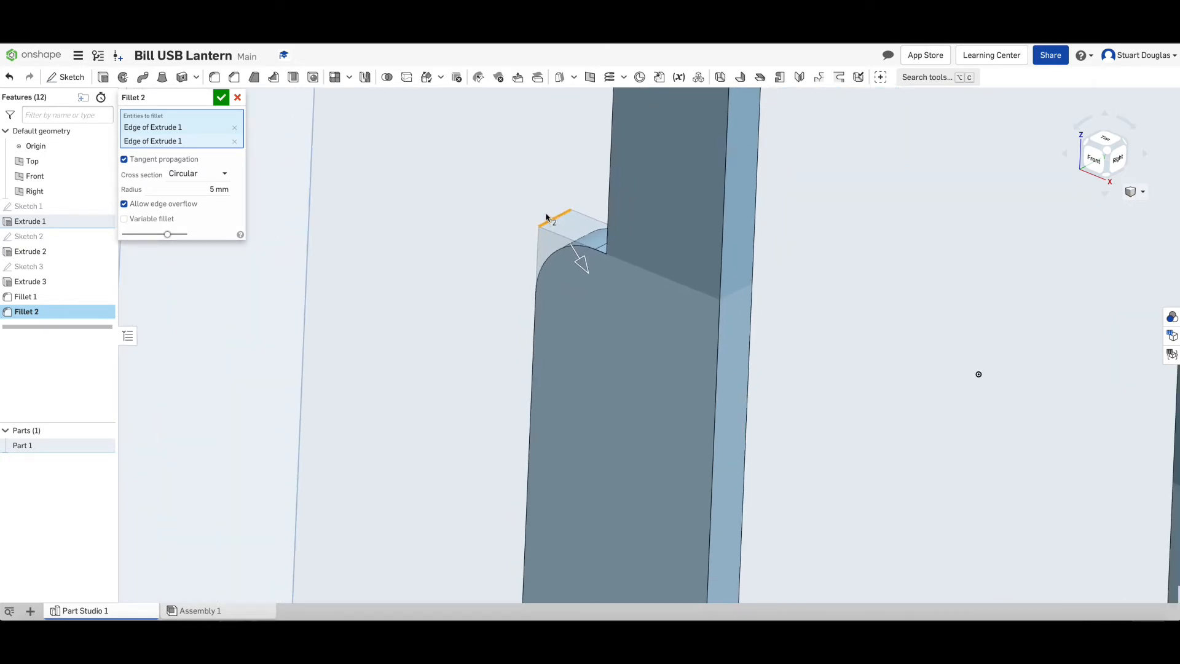
double_click(212, 190)
scroll(335, 228, down, 5)
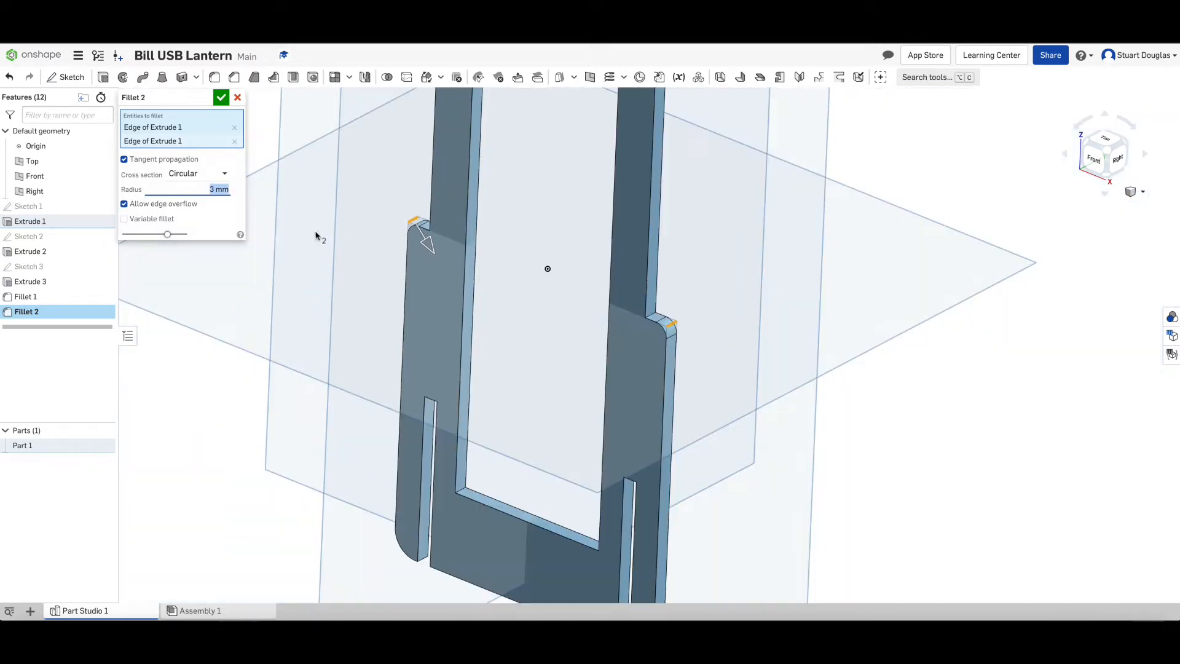
click(222, 98)
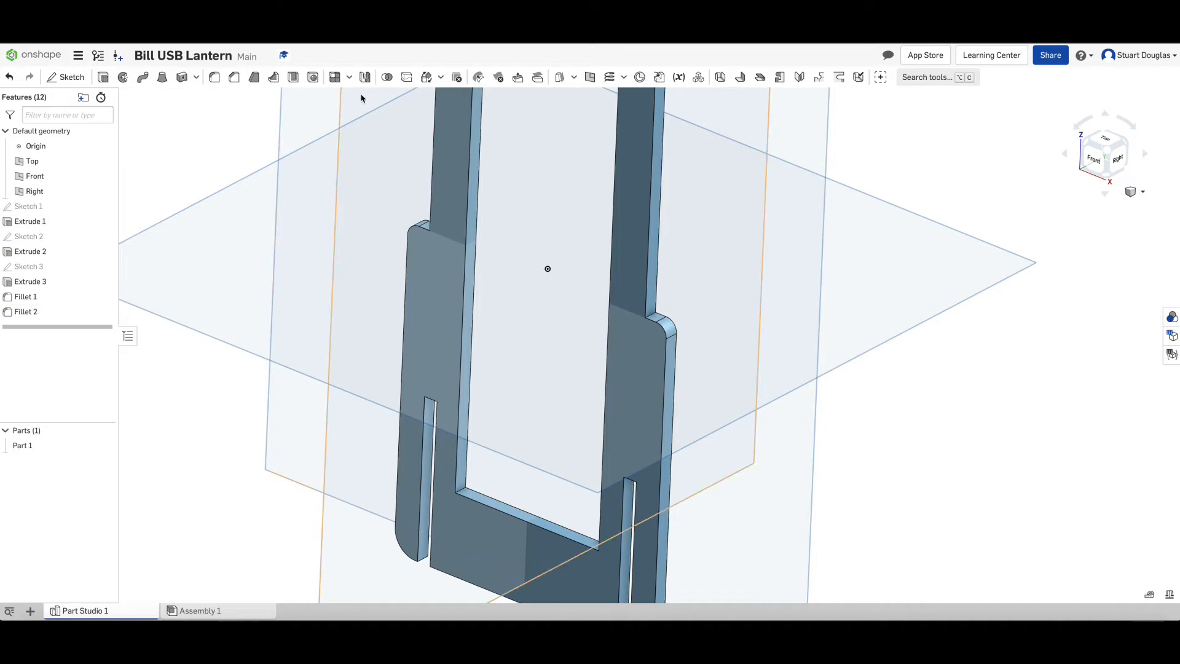
Start a new sketch on the Front plane and view it face-on
scroll(740, 326, down, 6)
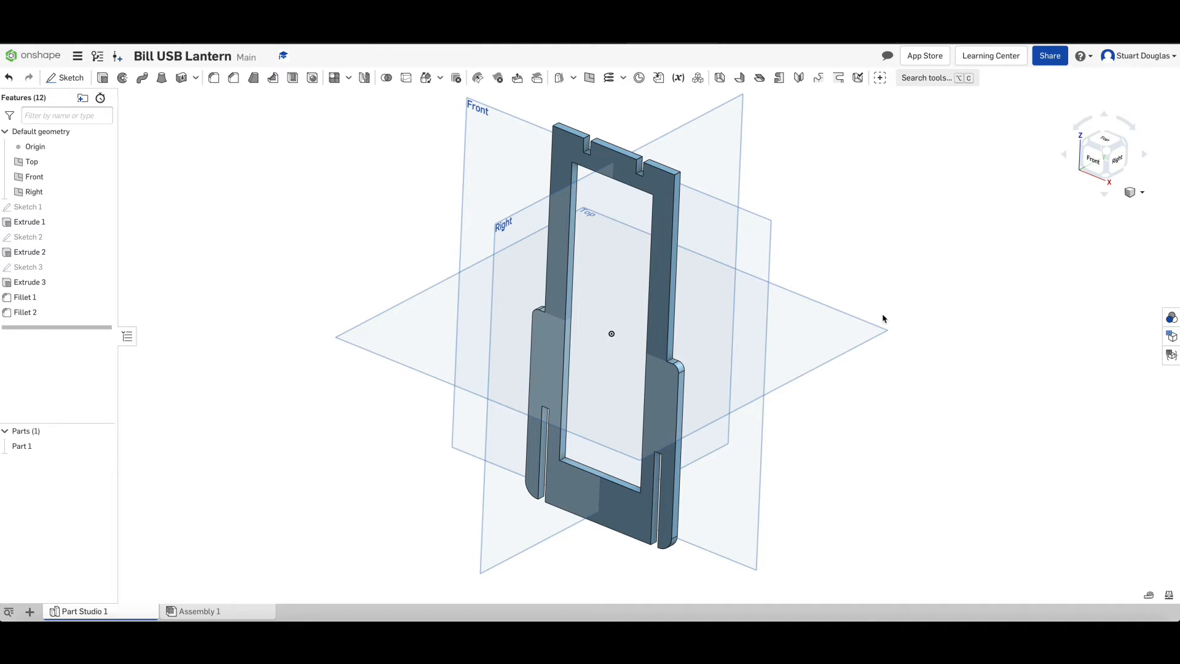
click(69, 78)
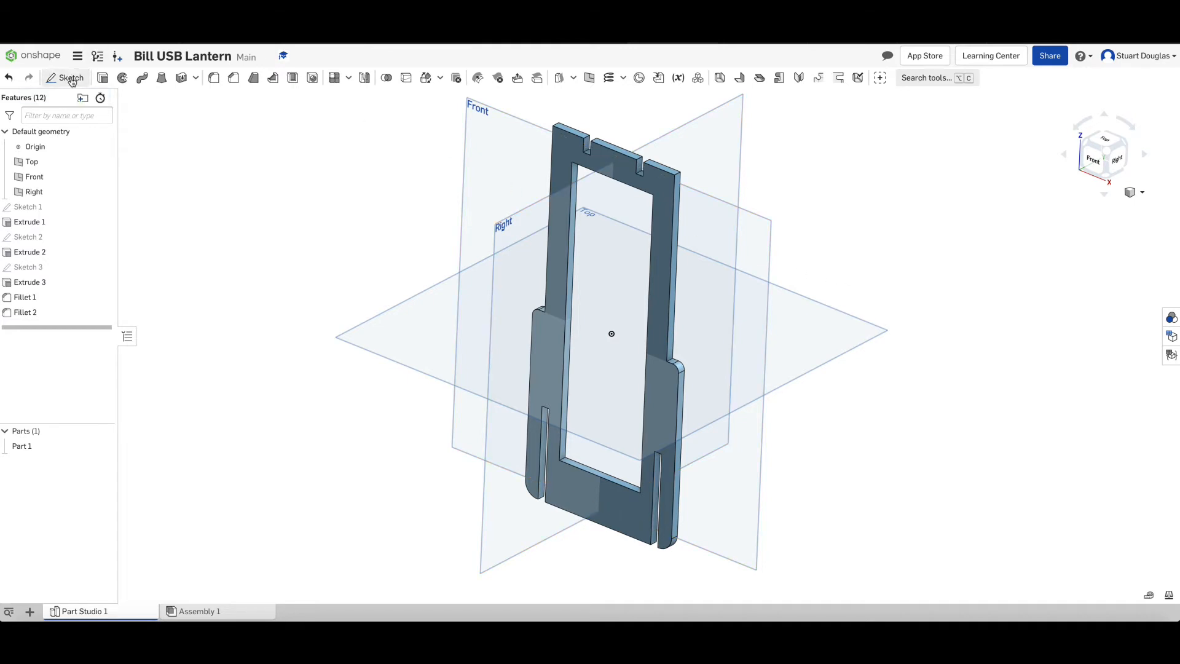
click(480, 116)
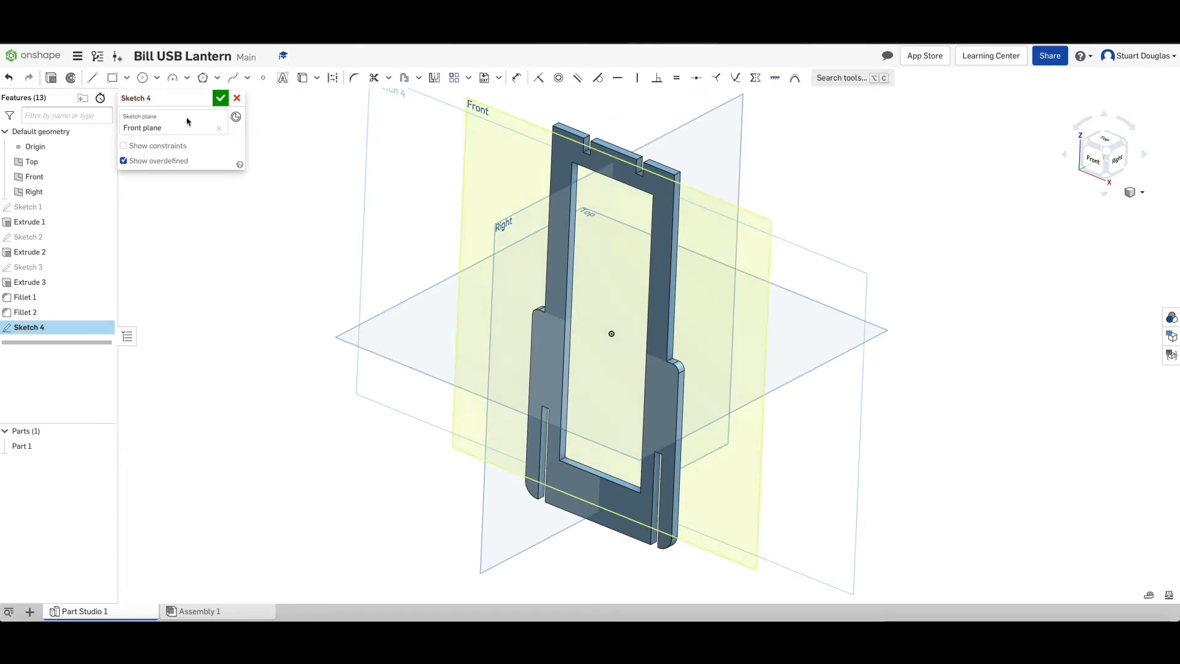
click(1095, 162)
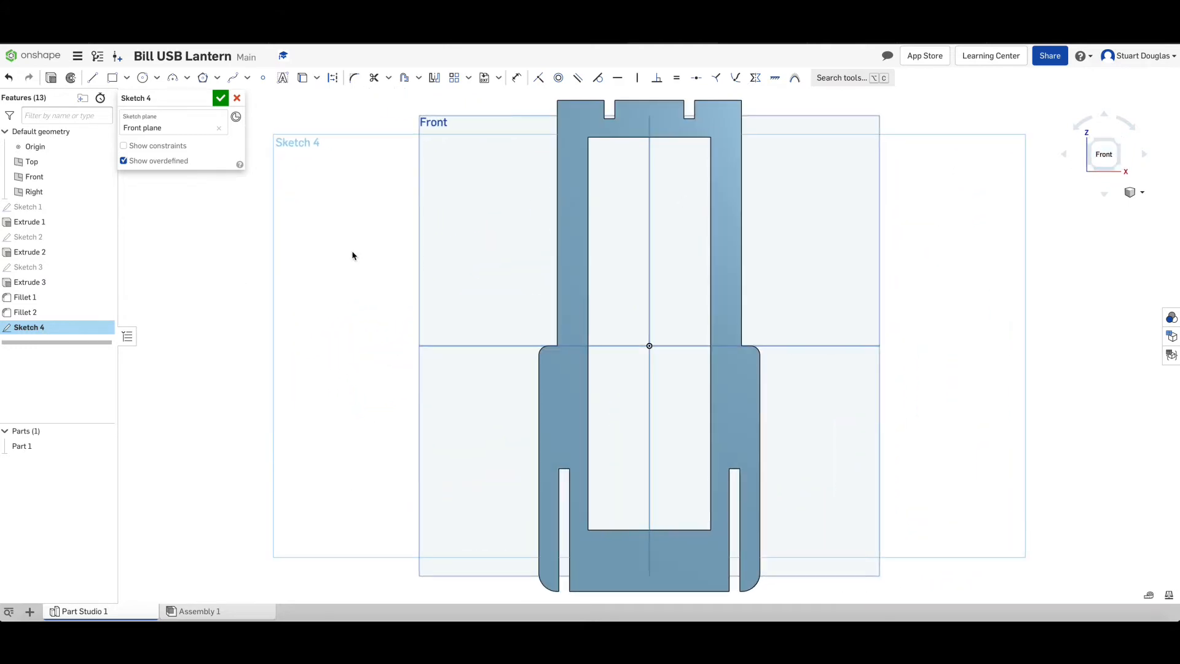
Draw a corner rectangle about 73 mm wide and 159 mm high beside the frame, clear of its right side
scroll(352, 255, down, 3)
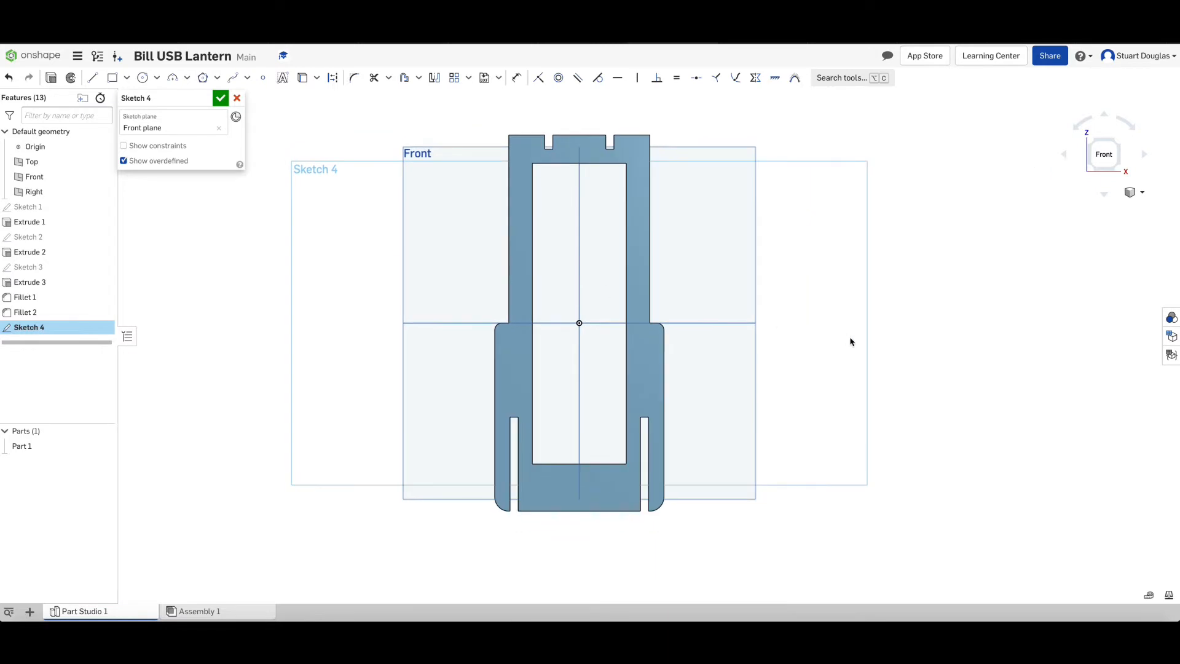
scroll(1011, 422, up, 2)
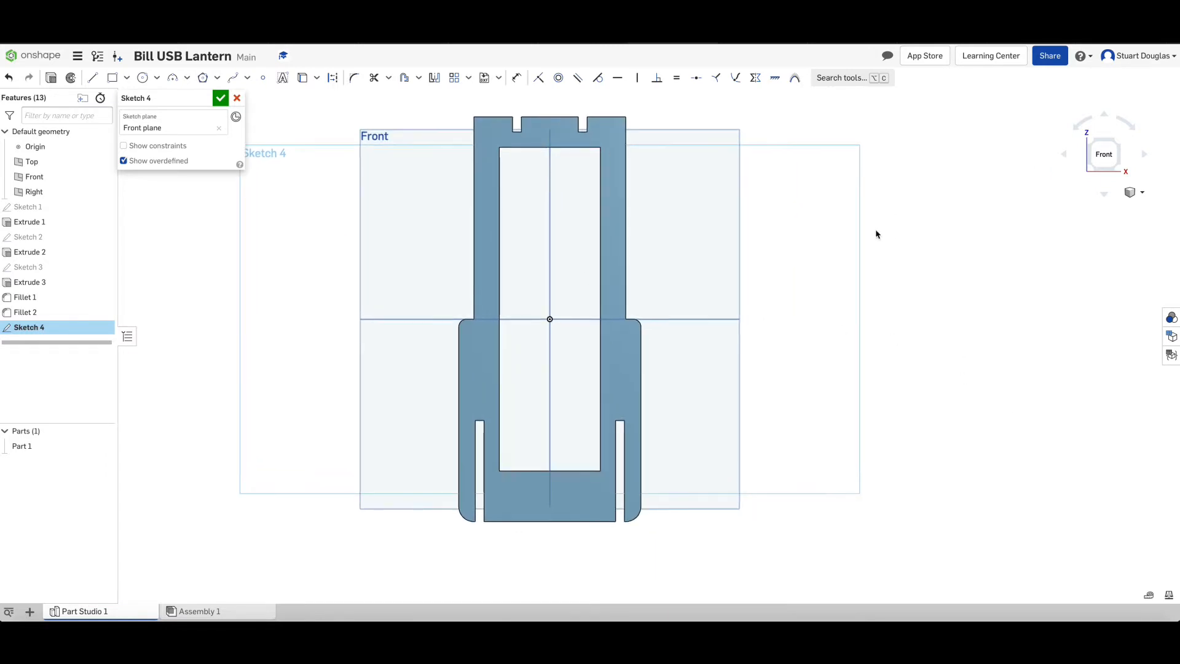
click(112, 77)
click(700, 119)
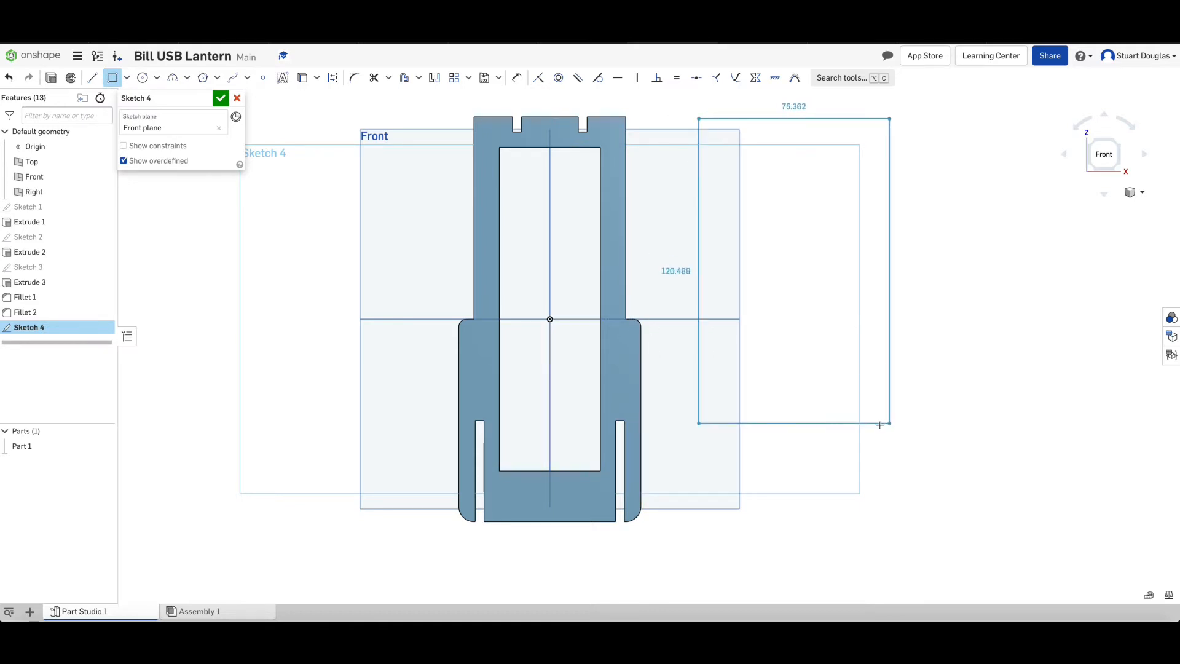
click(883, 521)
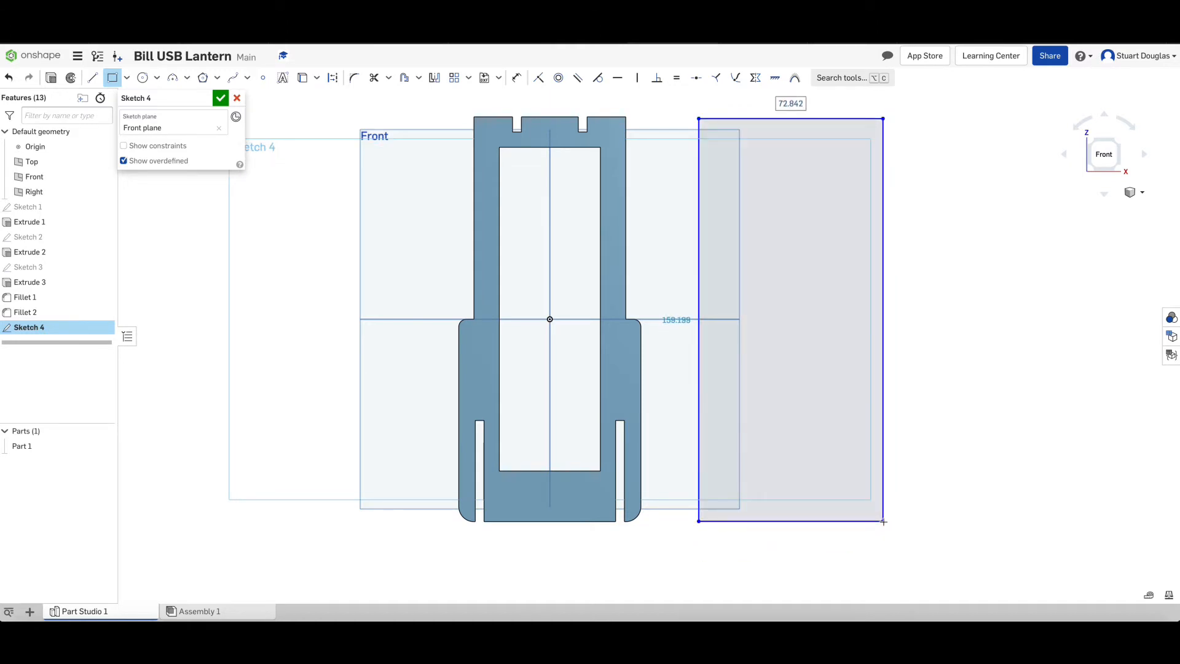
Dimension the rectangle to 160 mm high and 72 mm wide
key(u)
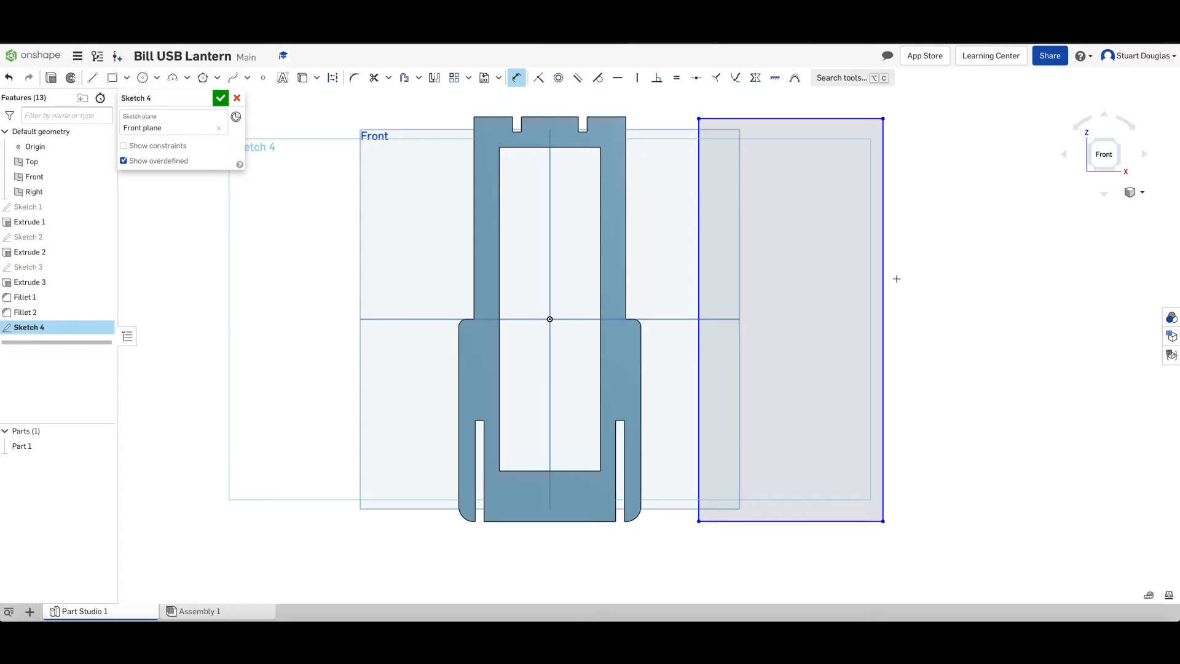
click(885, 297)
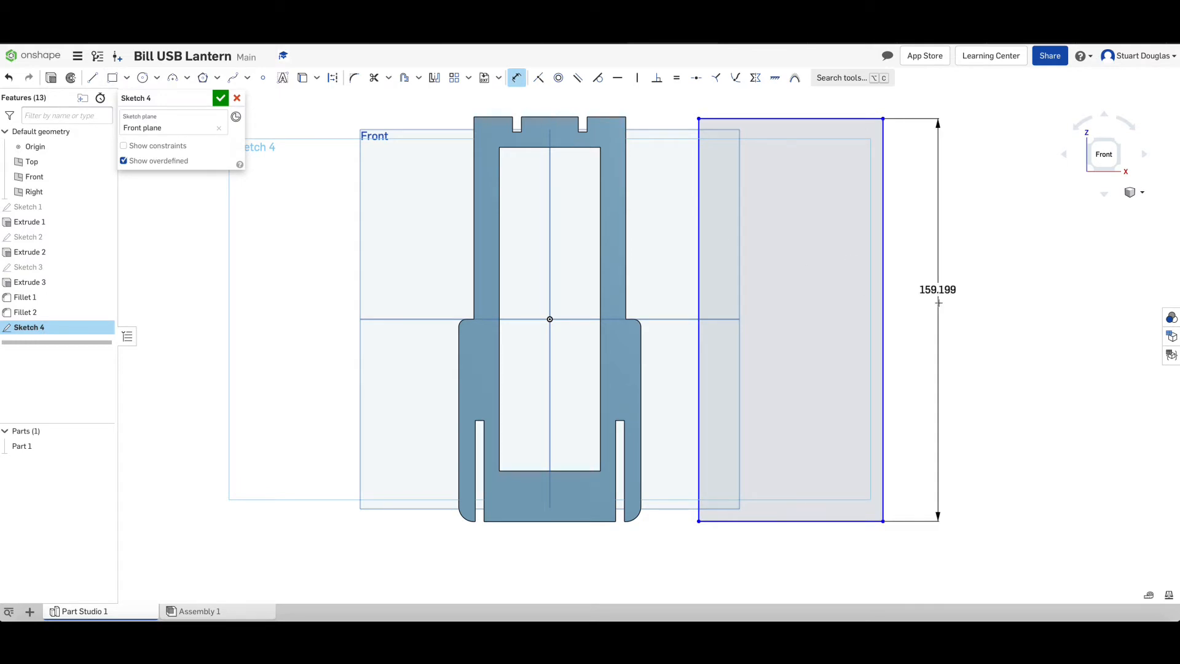
click(940, 314)
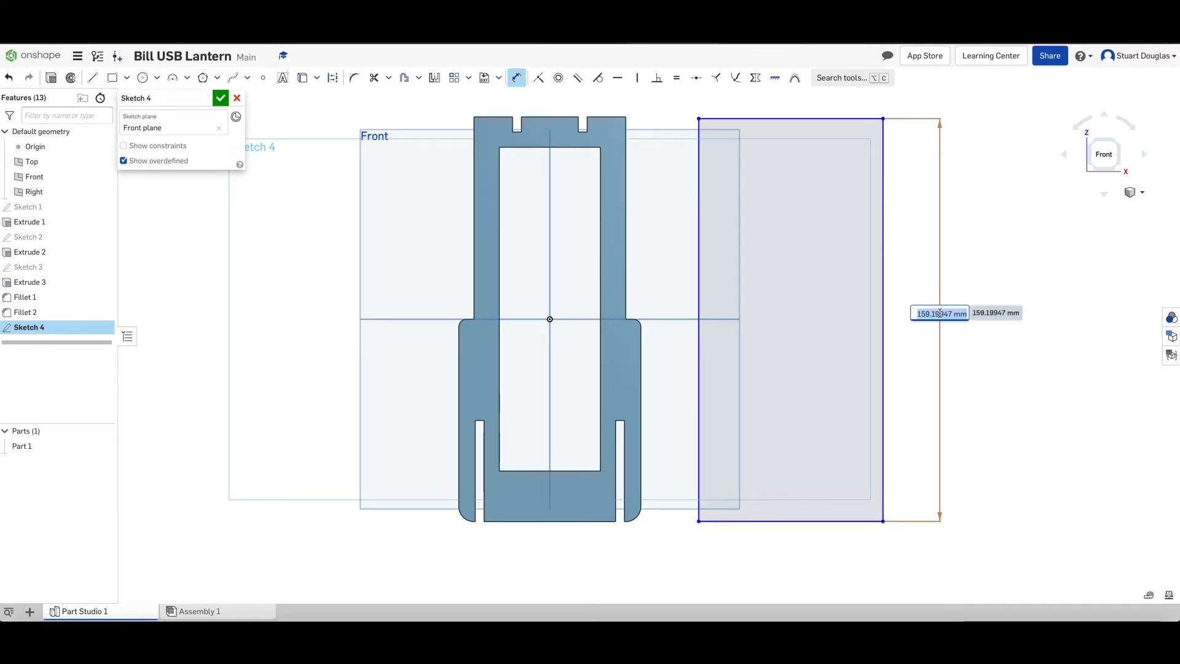
key(Return)
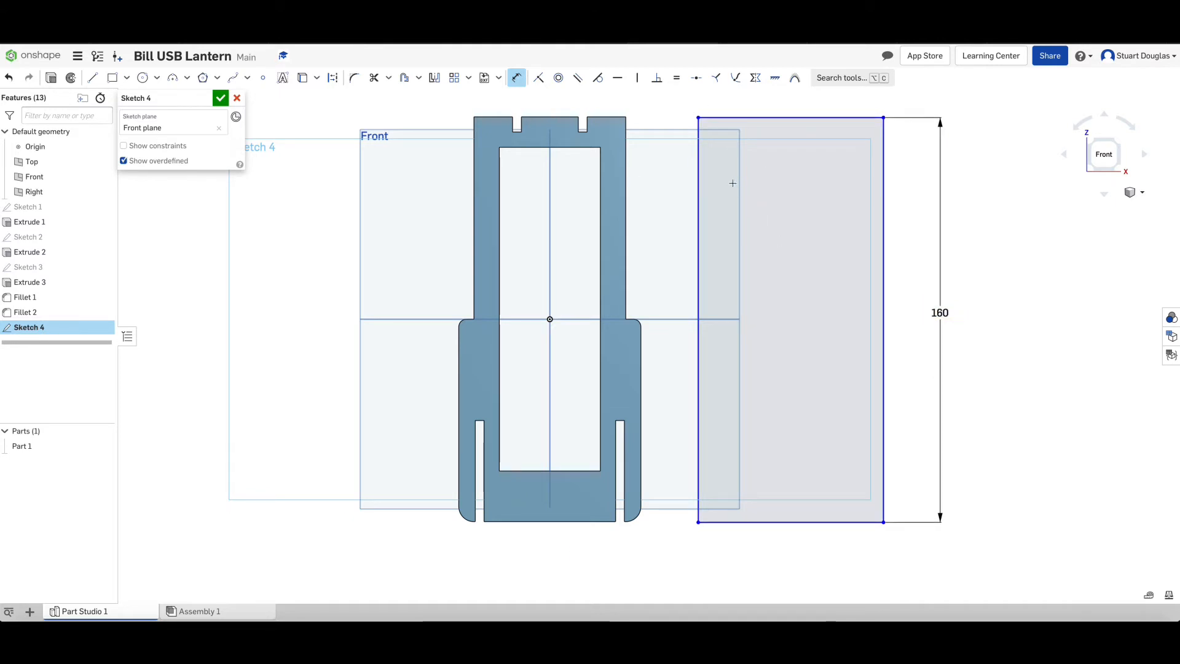
click(698, 193)
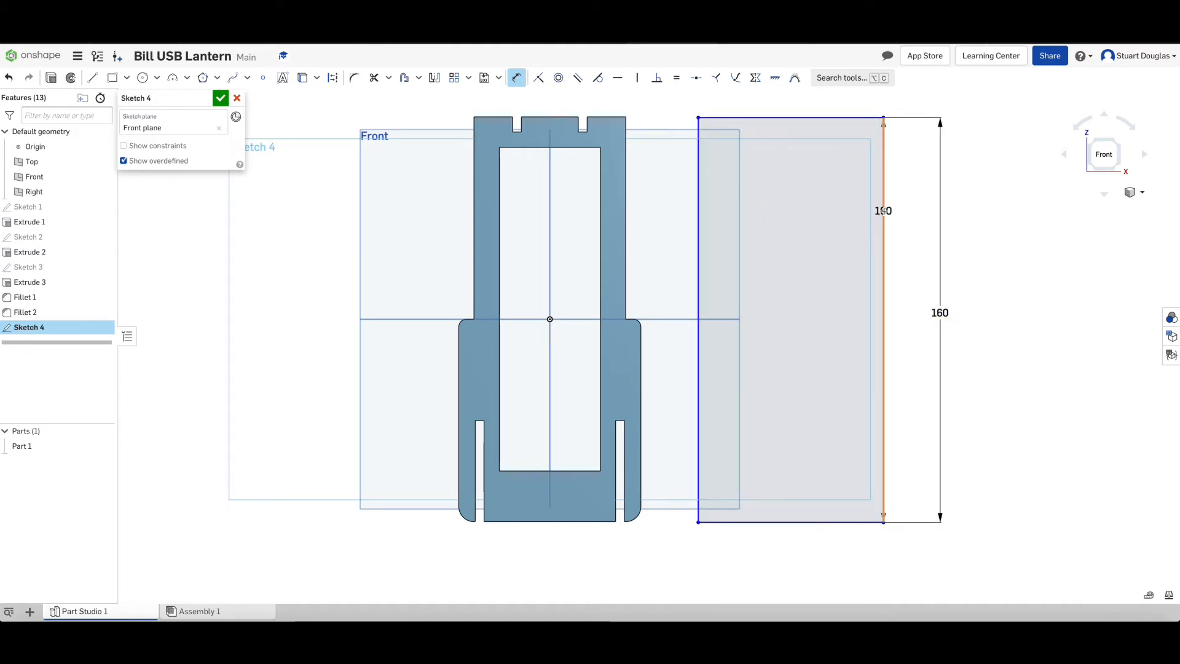
click(884, 210)
click(796, 551)
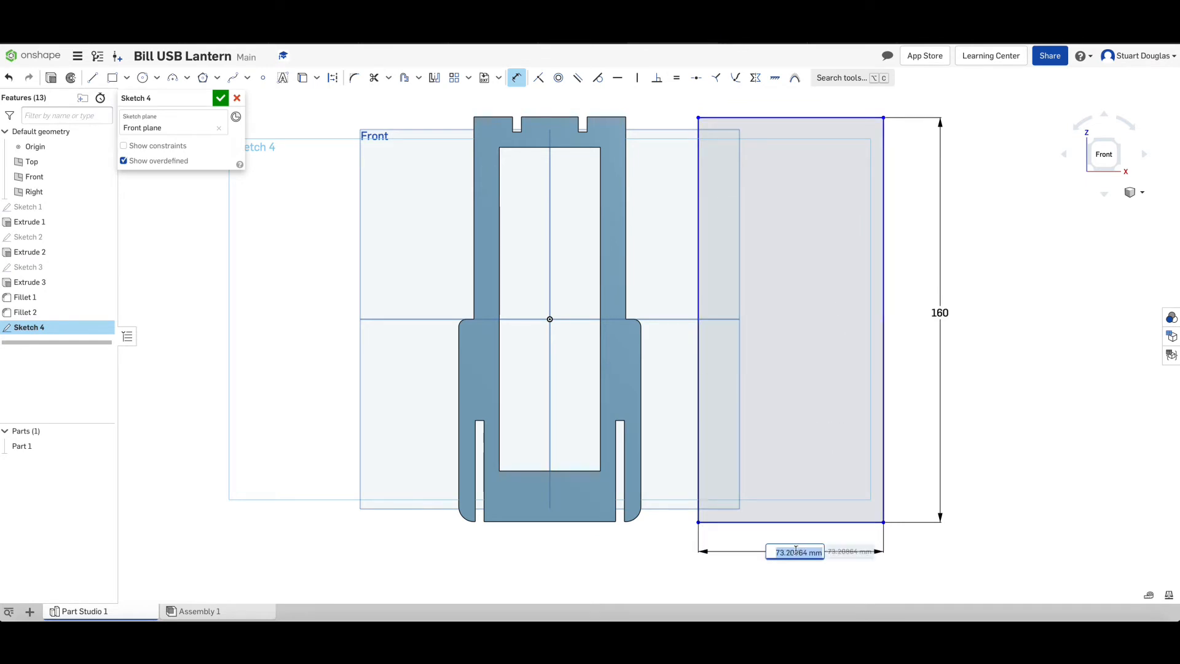
text(72)
key(Return)
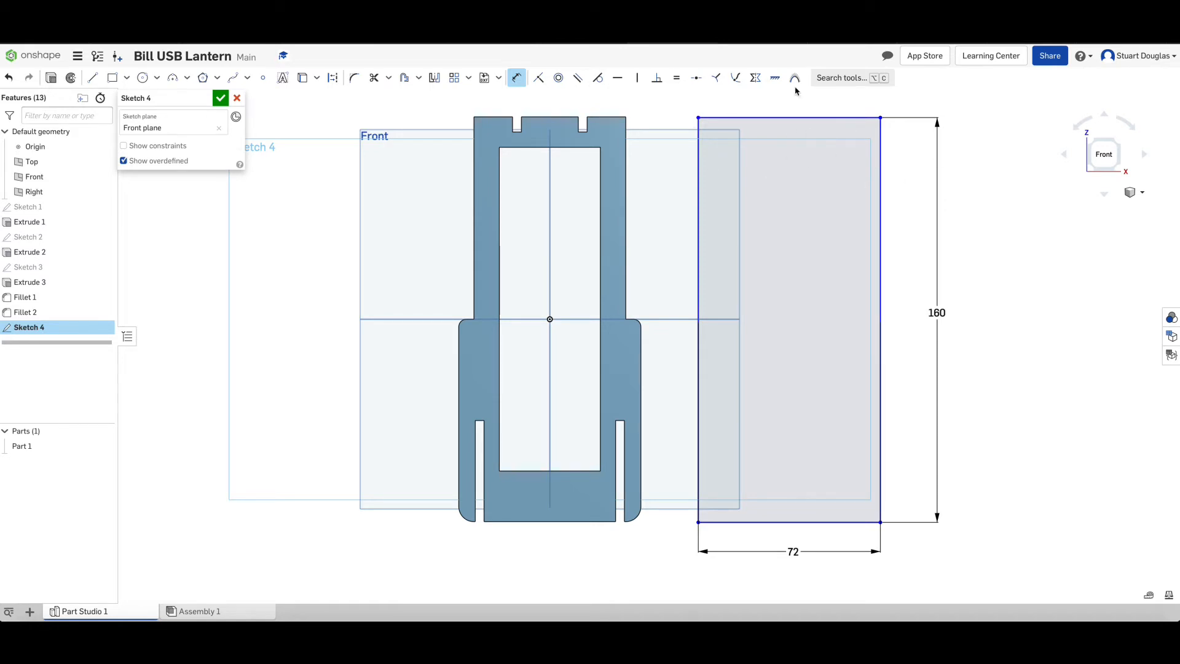
Align the panel rectangle's top edge with the frame's top edge using a 0 mm dimension
click(749, 116)
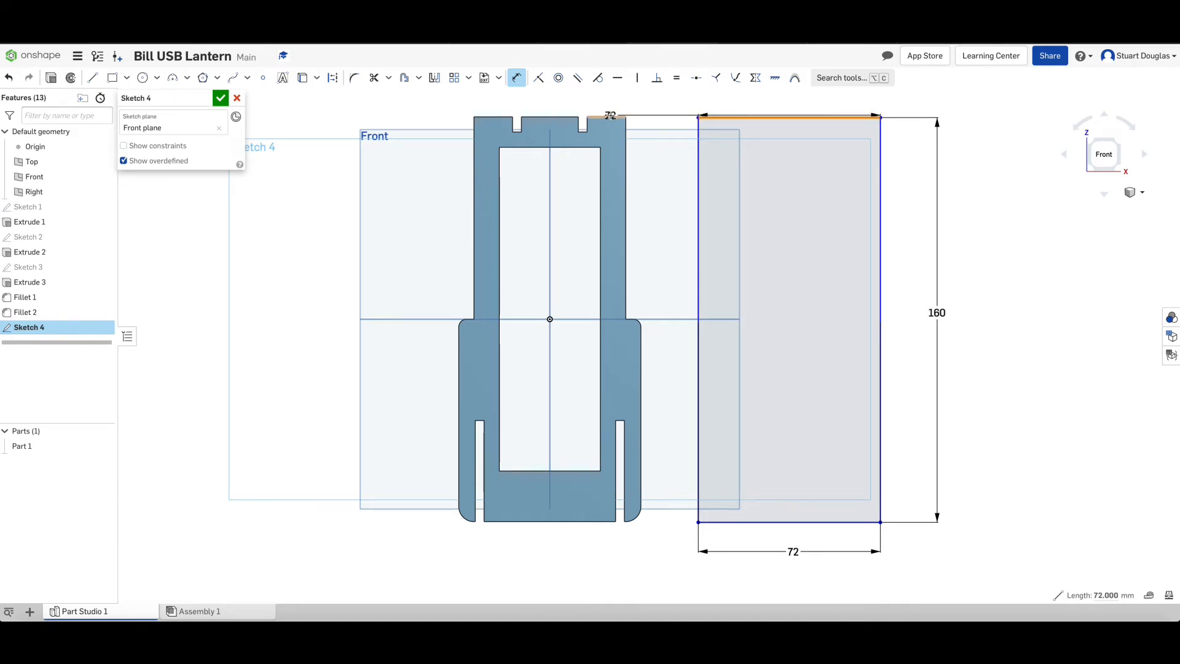
click(611, 116)
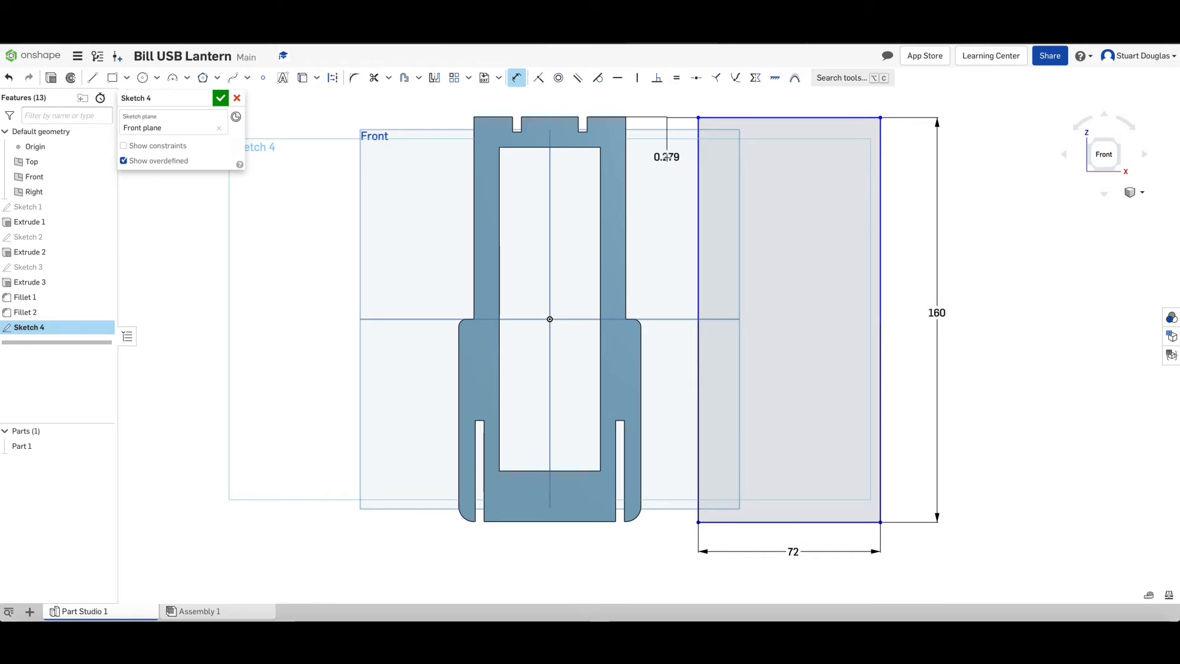
click(666, 158)
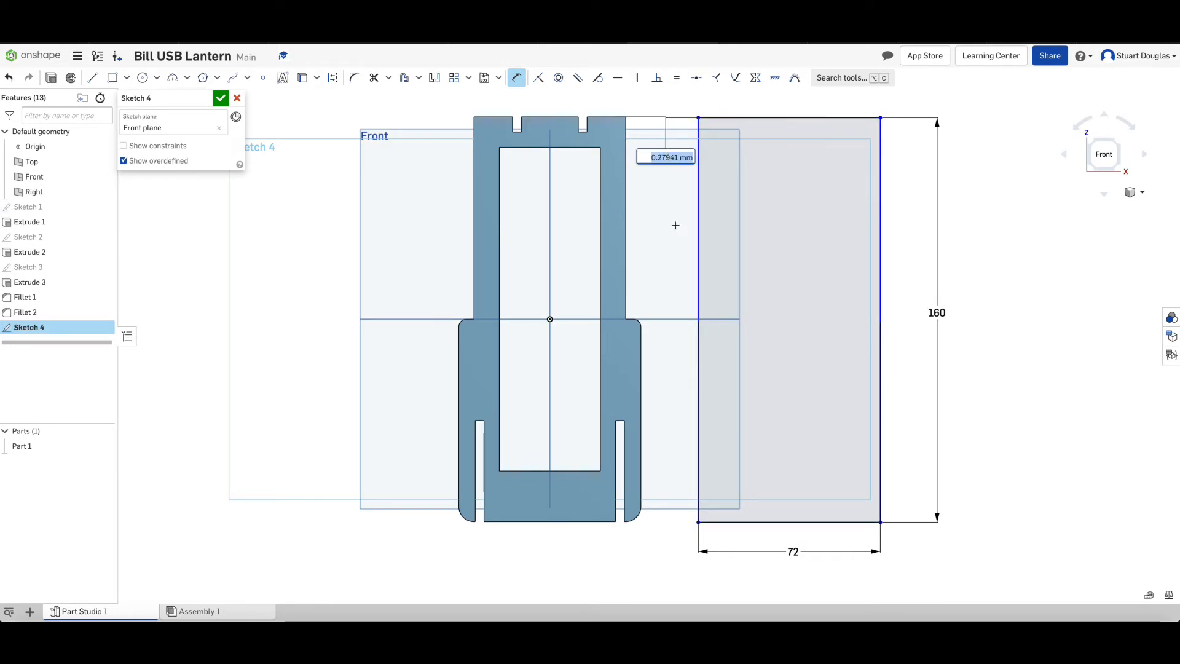
text(0)
key(Return)
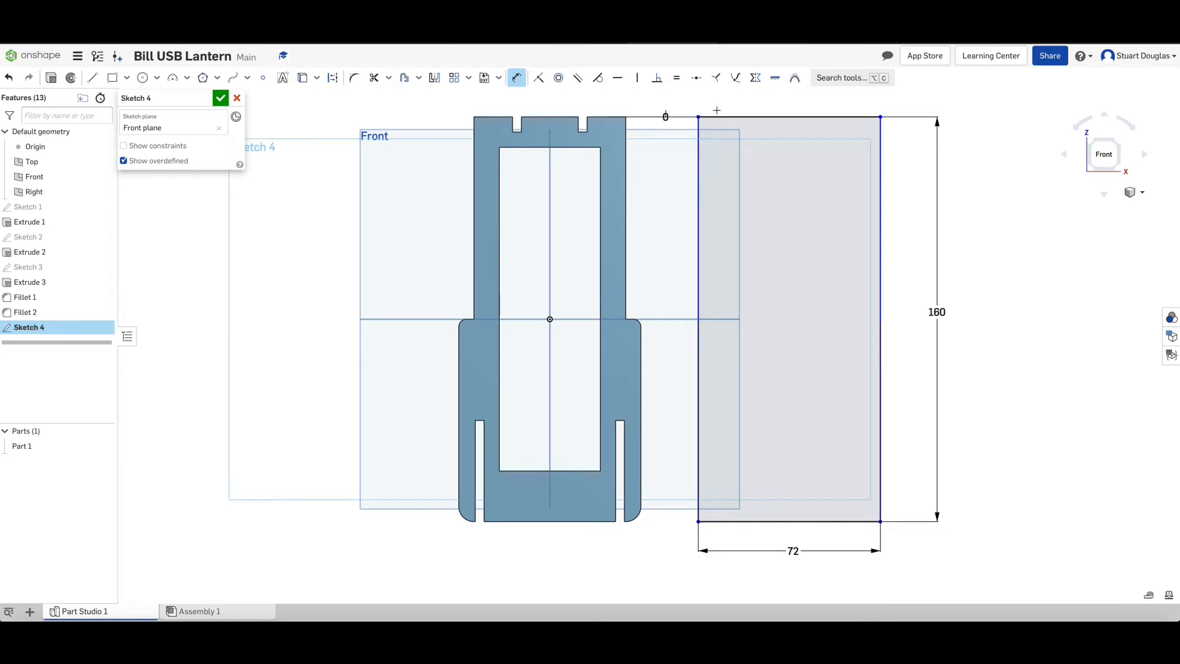
Draw a corner rectangle about 12 mm wide and 80 mm high inside each upper corner of the panel, ending at mid-height
click(111, 78)
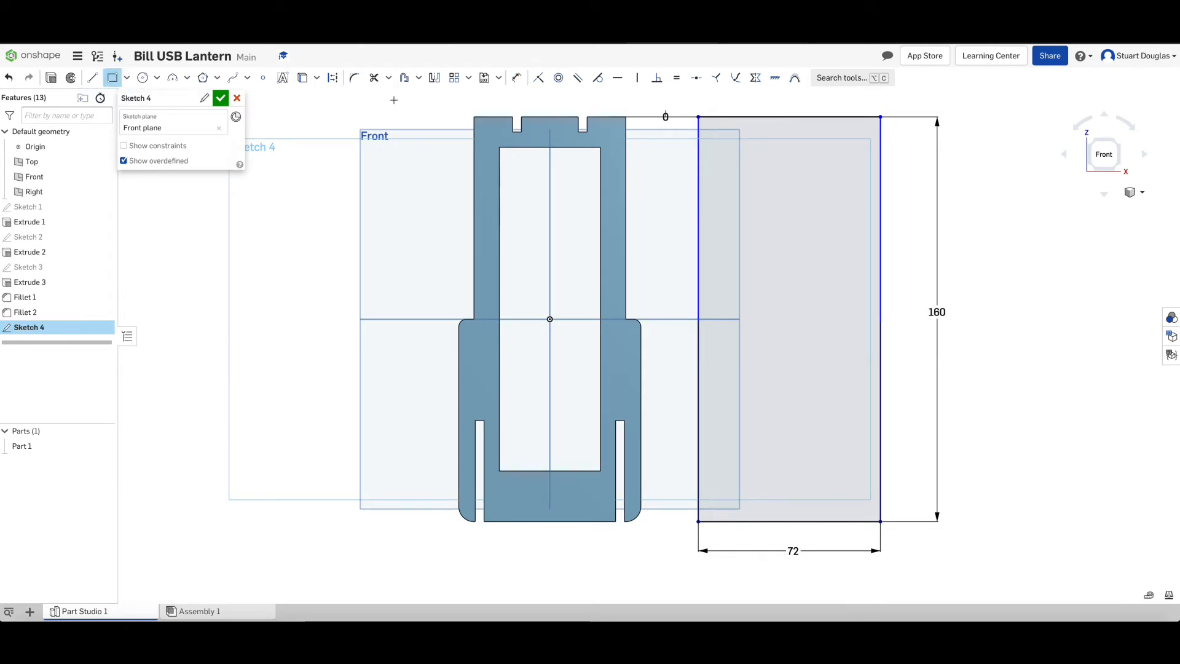
click(699, 117)
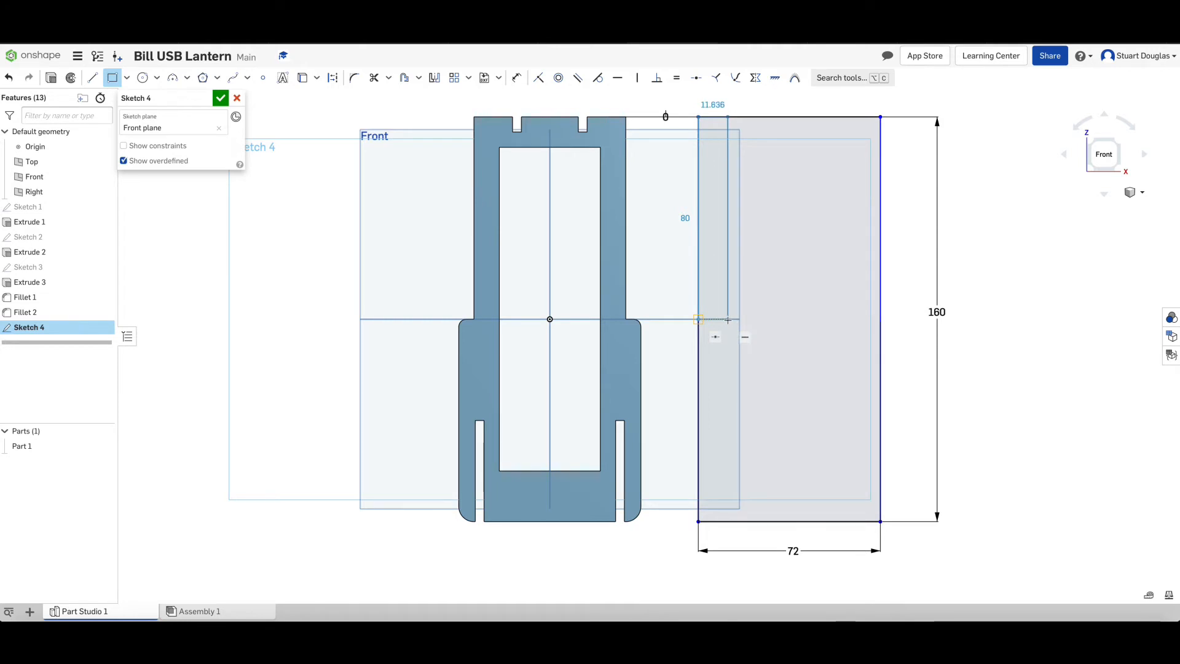
click(727, 319)
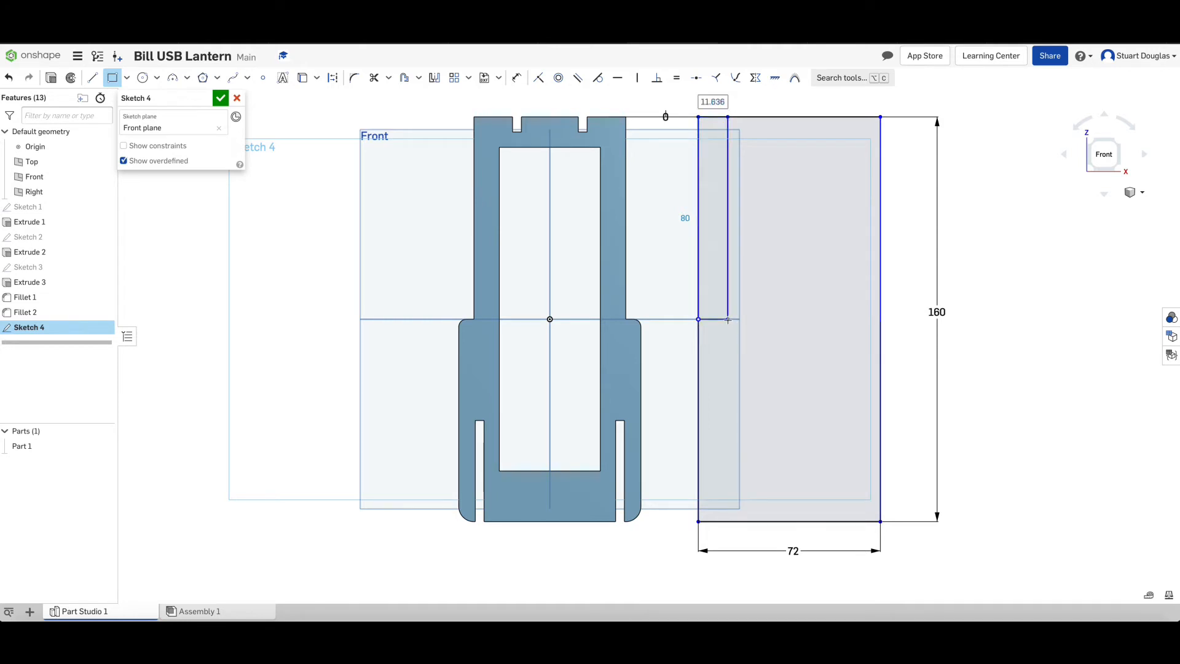
click(880, 117)
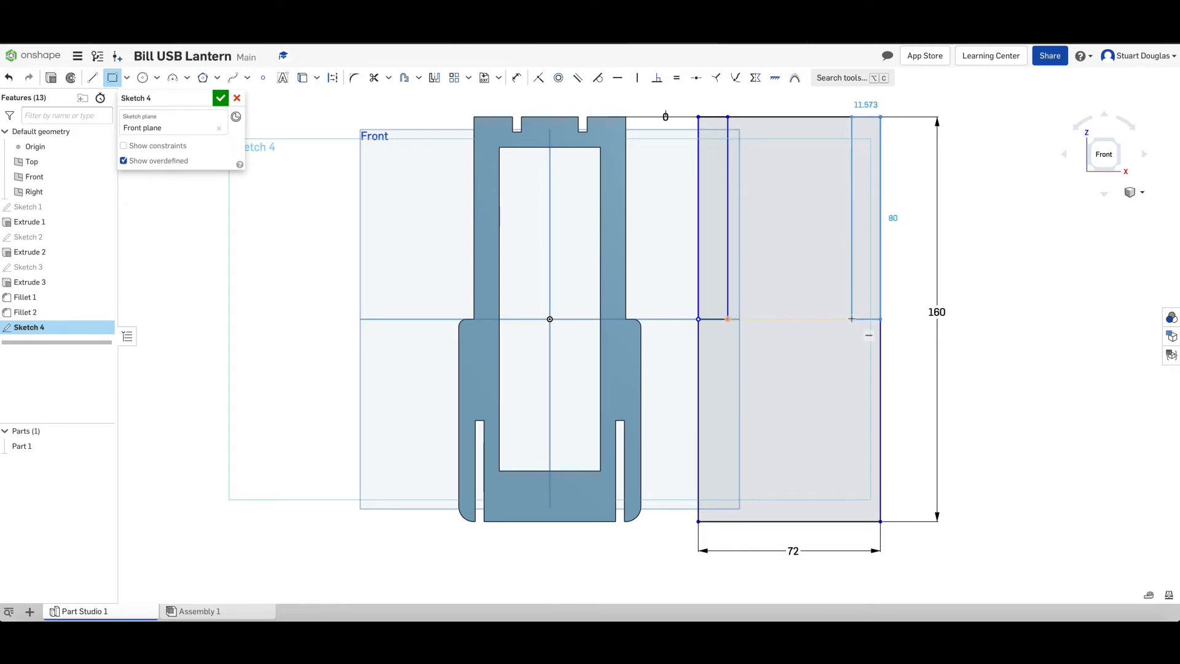
click(851, 319)
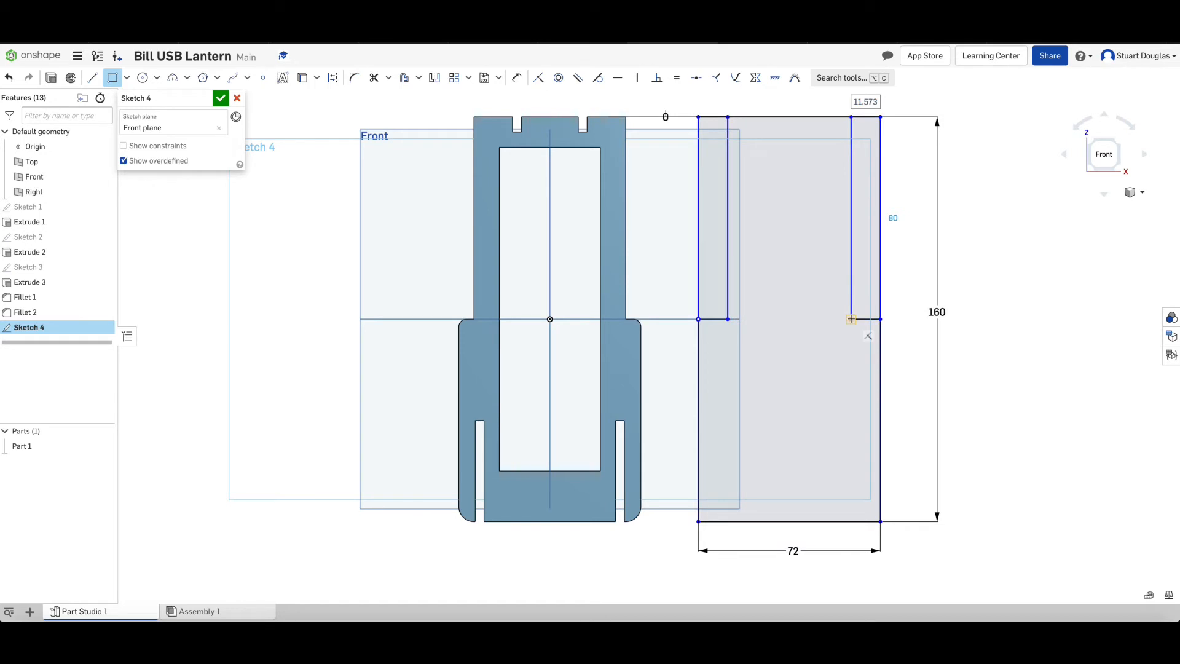
Dimension both upper corner rectangles of the panel to 10 mm wide
key(u)
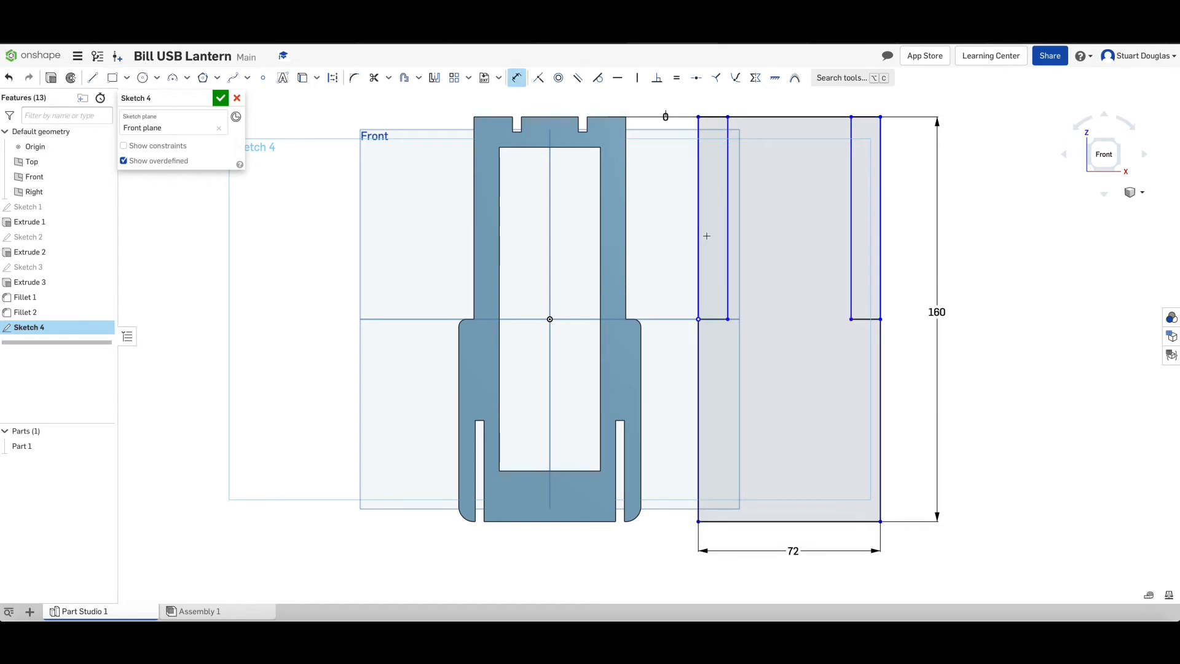
click(697, 195)
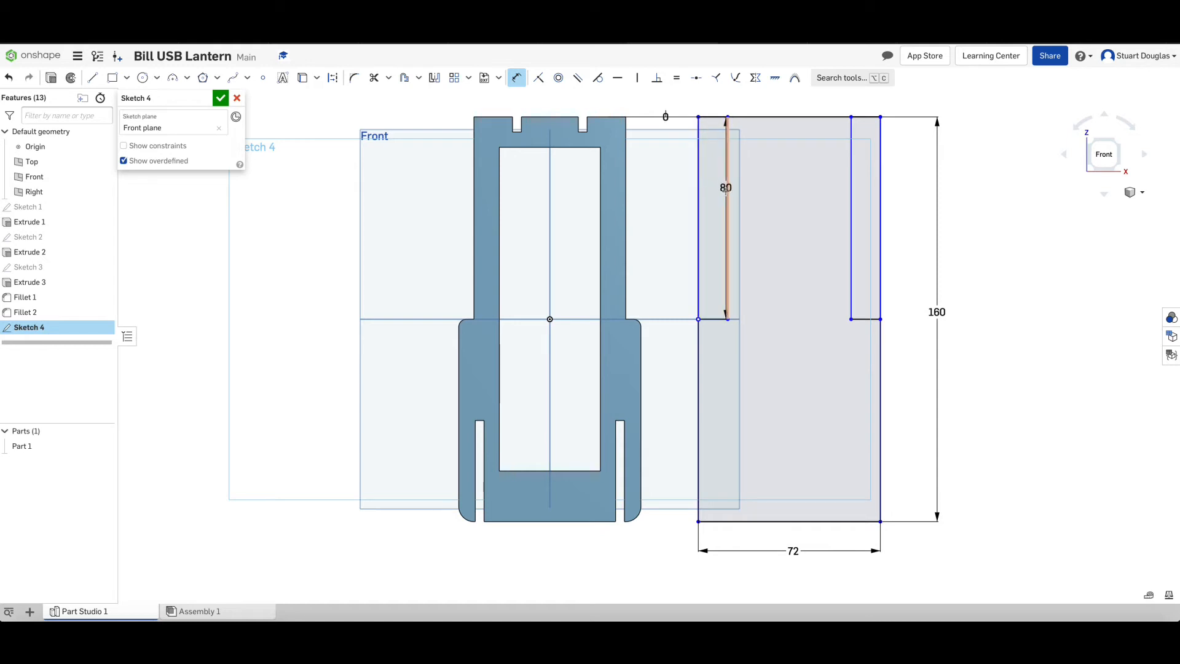
click(727, 195)
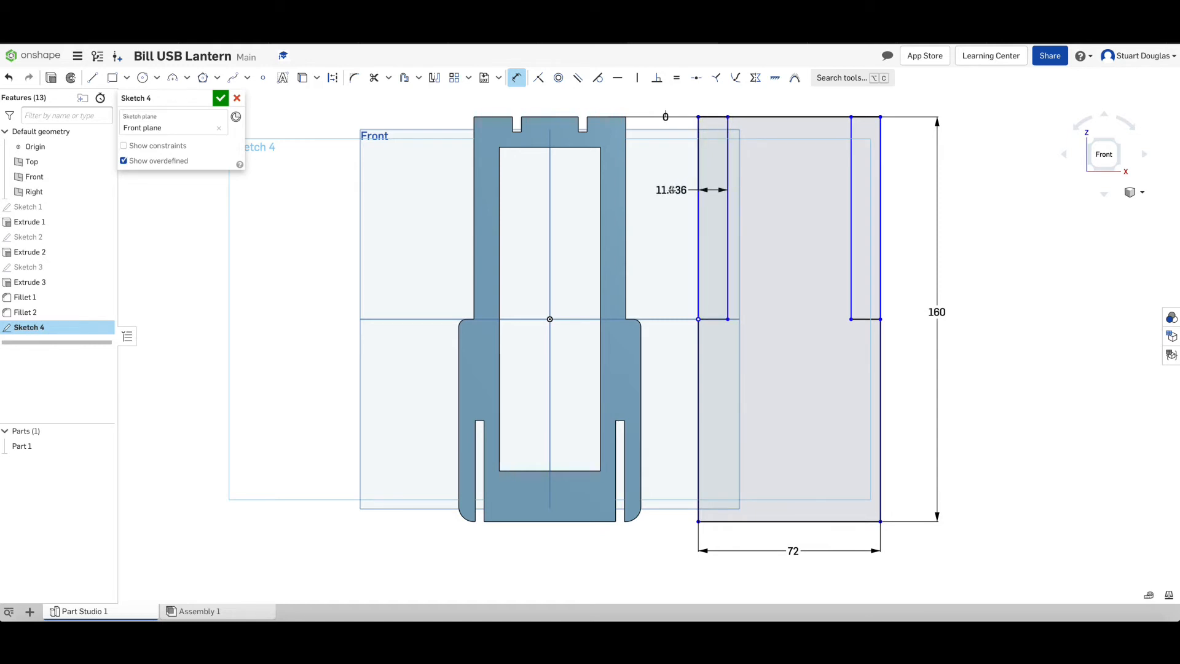
click(671, 190)
text(12)
key(Return)
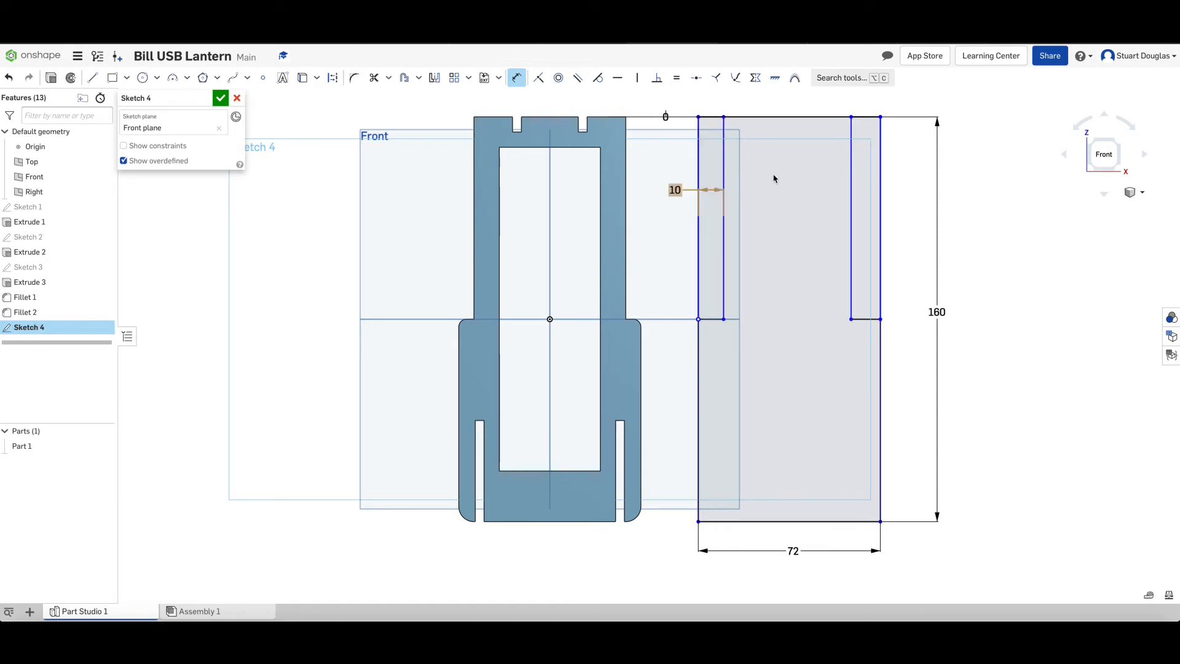
click(879, 193)
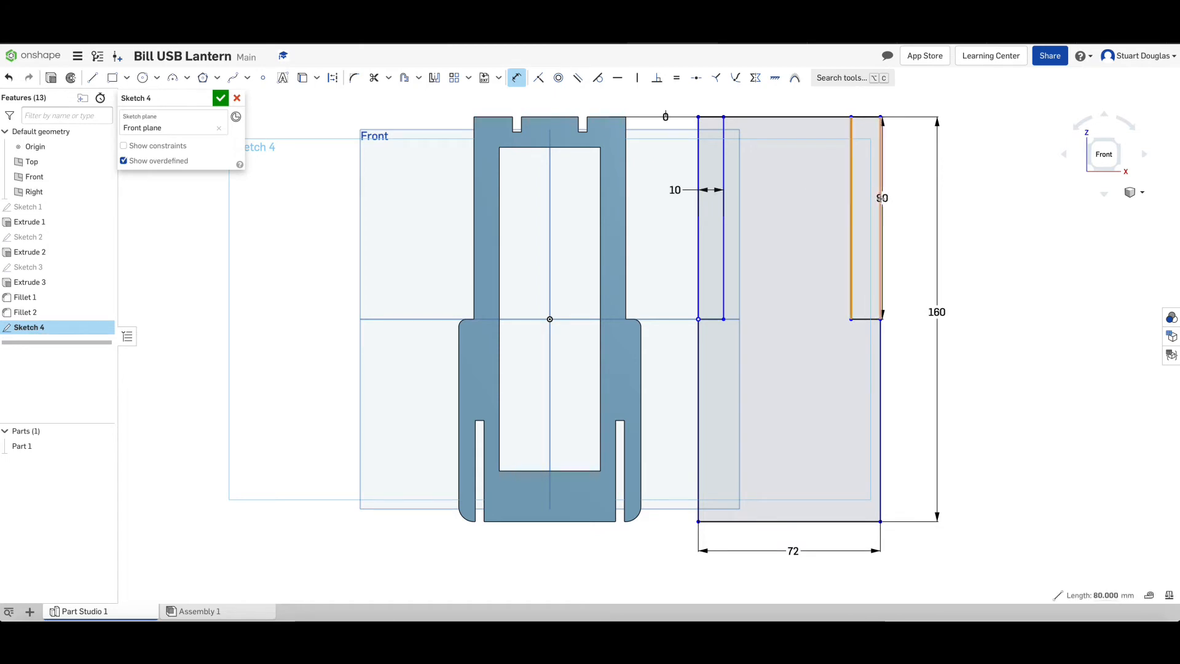
click(912, 199)
text(10)
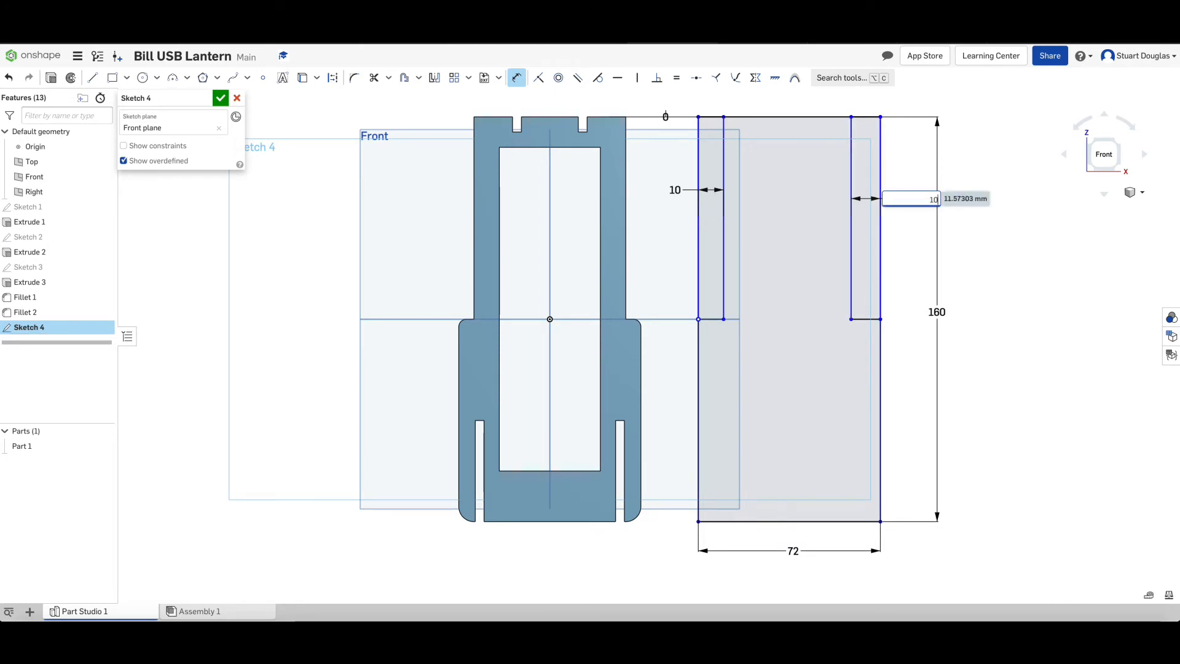
key(Return)
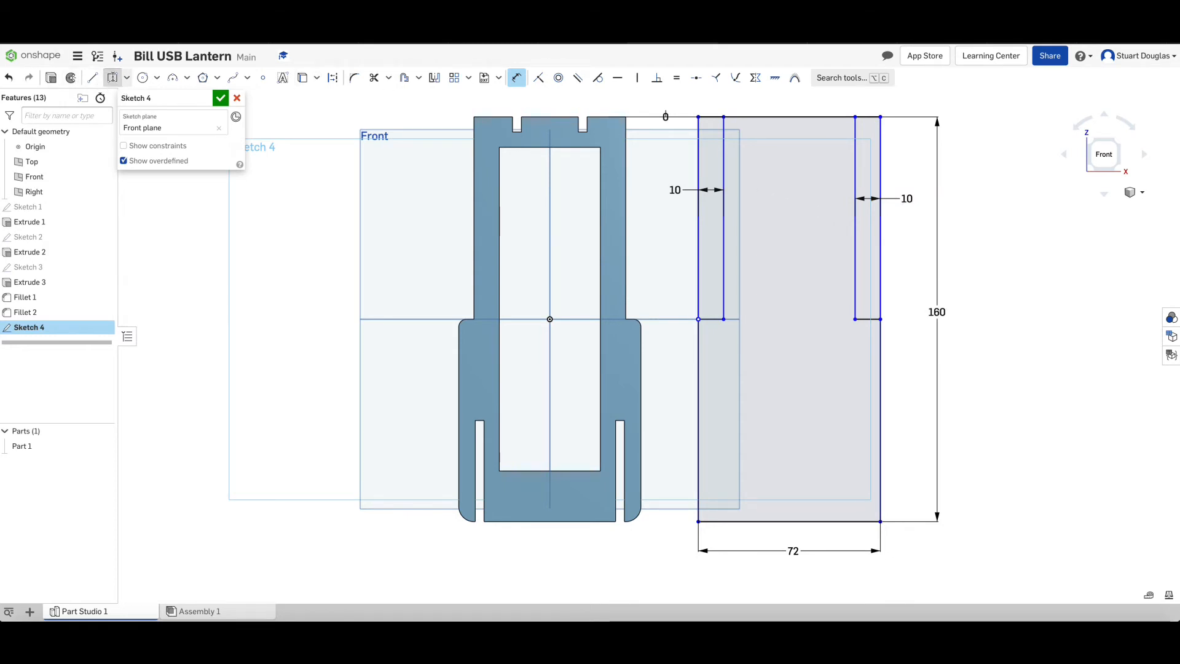
Draw two slots about 44 mm long and 4 to 5 mm wide, running down and outward from the corner rectangles' inner lower corners
click(111, 77)
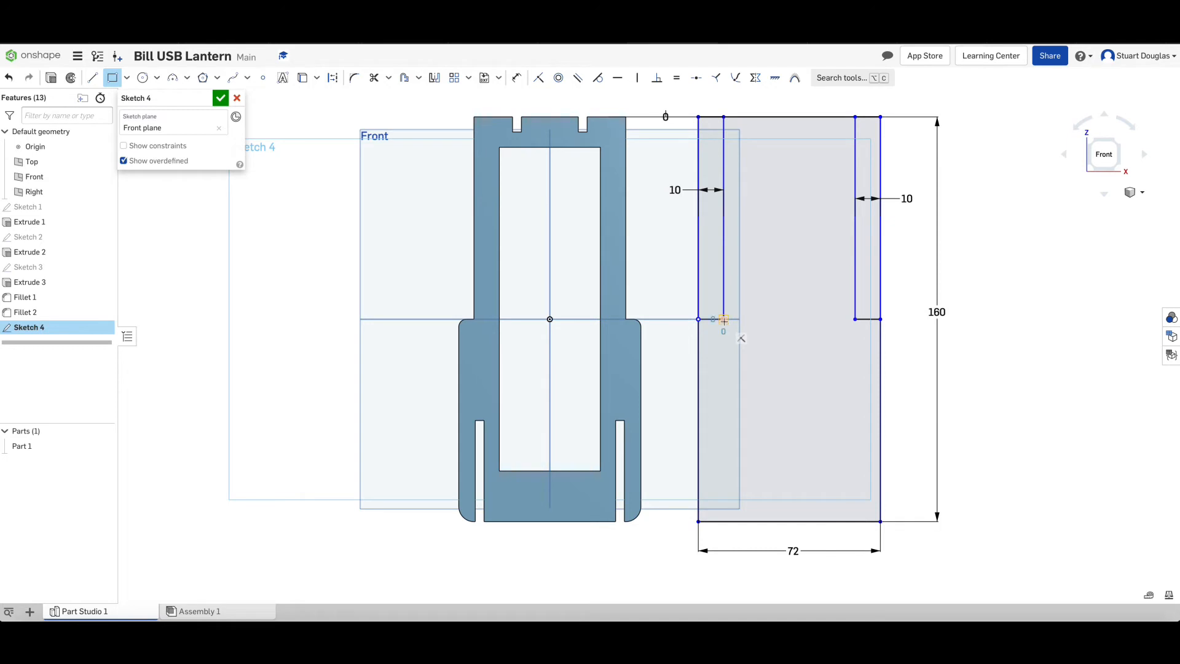
scroll(723, 320, up, 3)
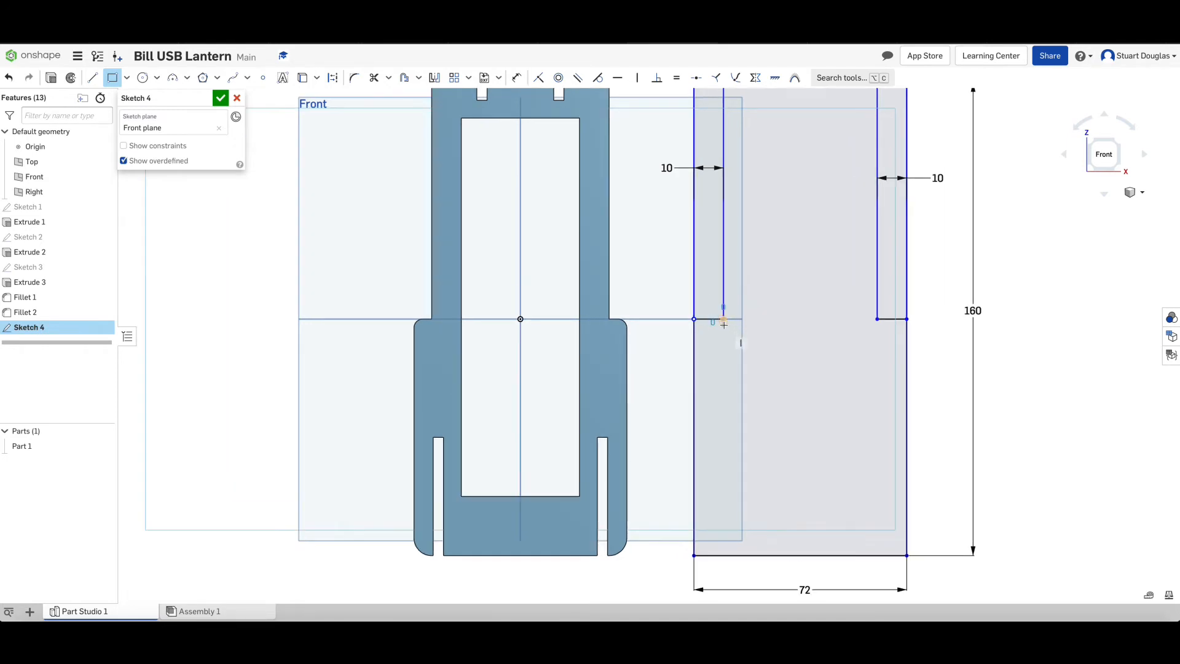
click(723, 319)
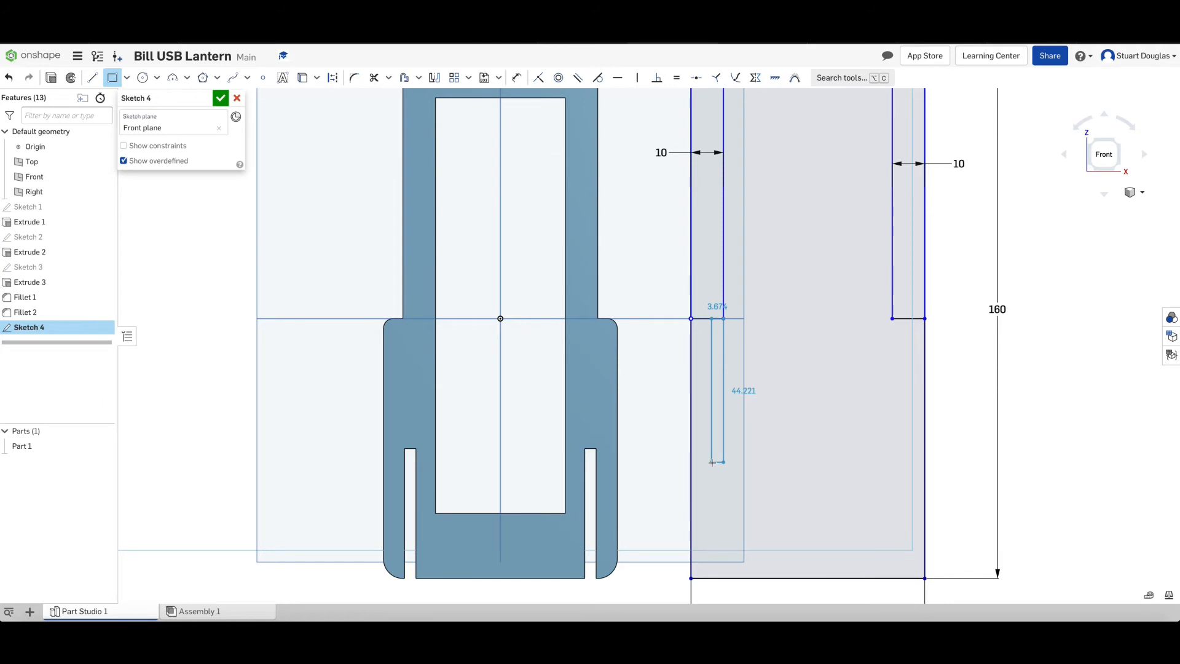
click(712, 462)
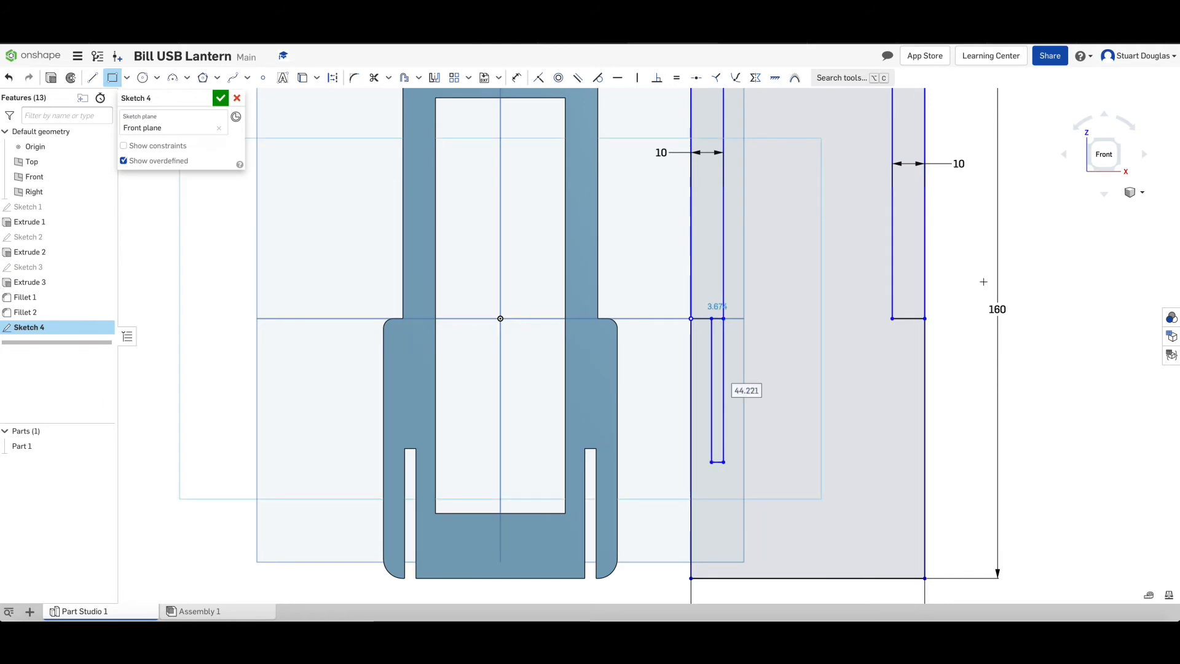
click(892, 319)
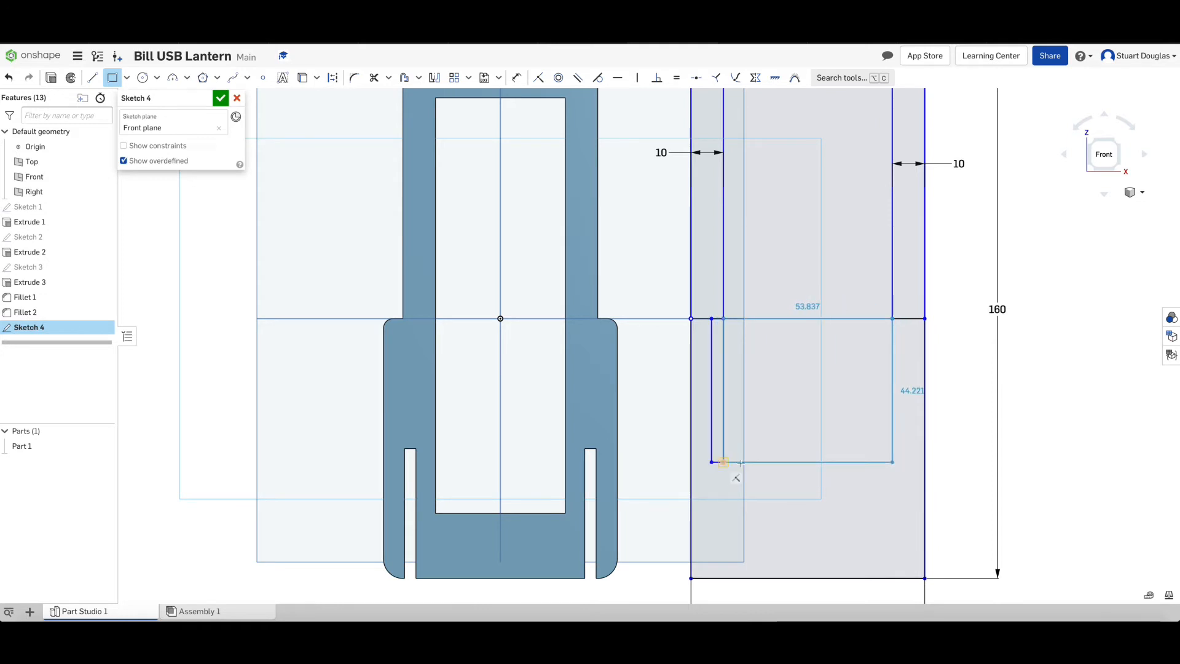
click(909, 462)
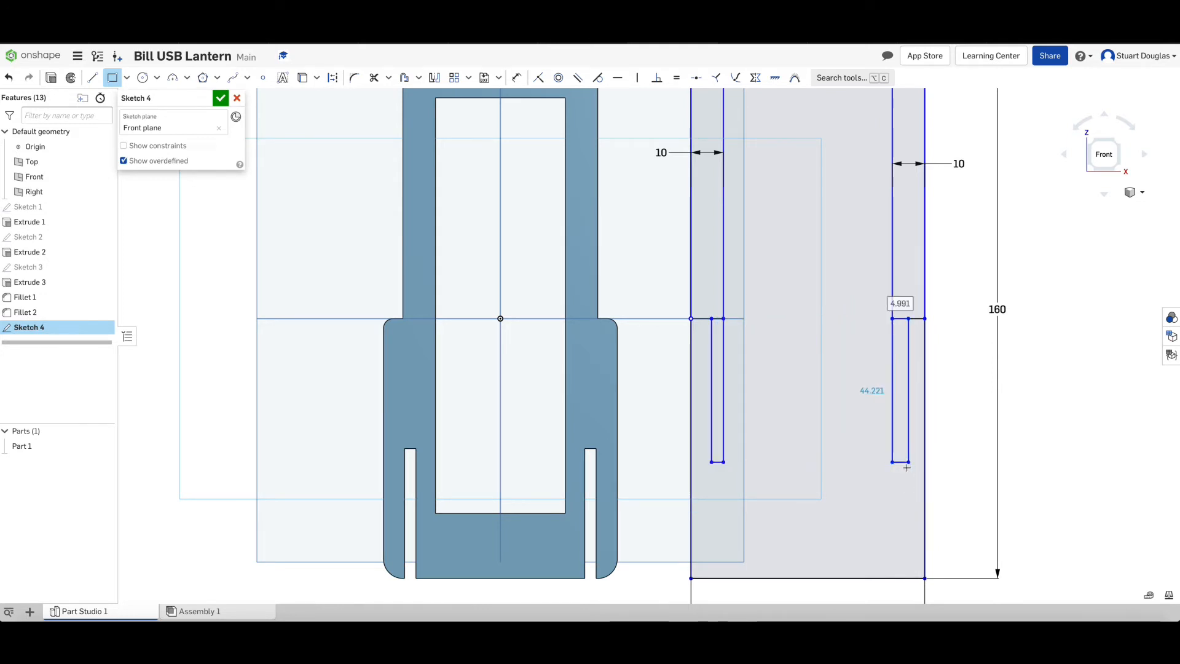
Dimension the panel's left slot to 40 mm long
key(u)
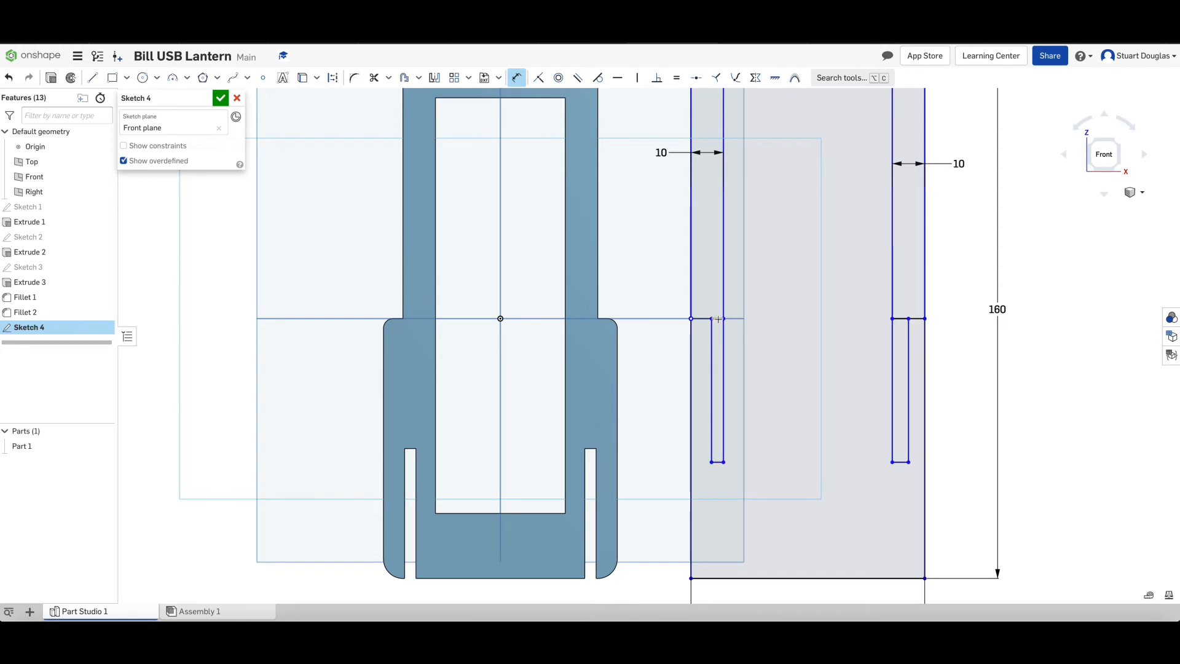
click(719, 462)
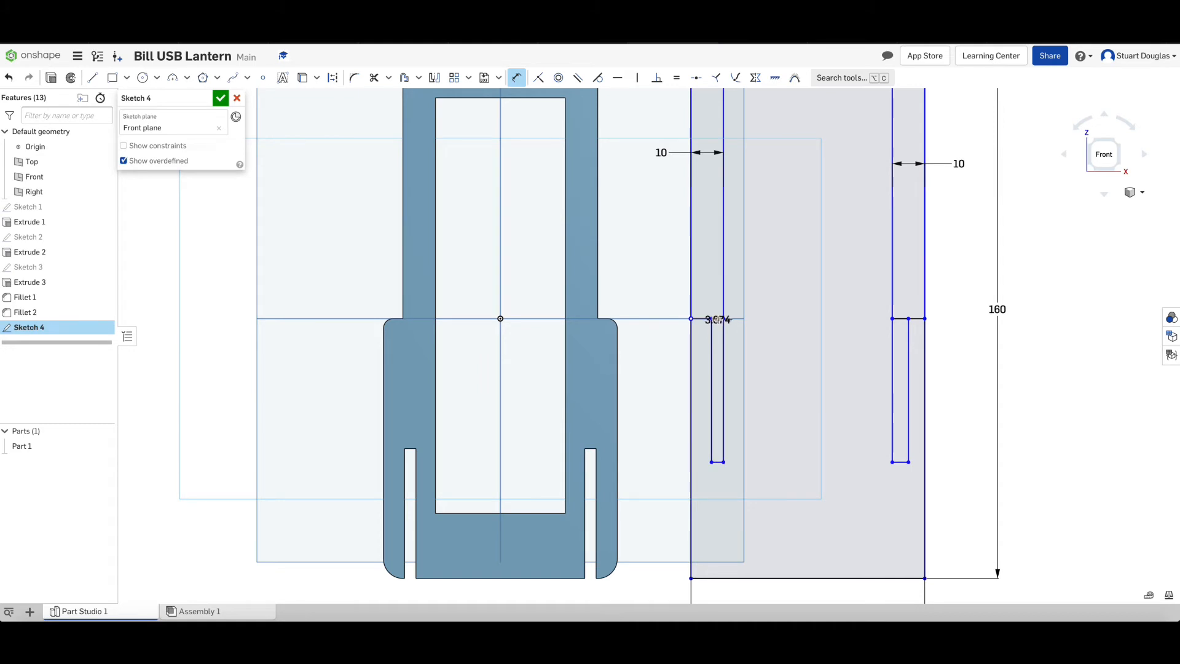
scroll(718, 319, up, 5)
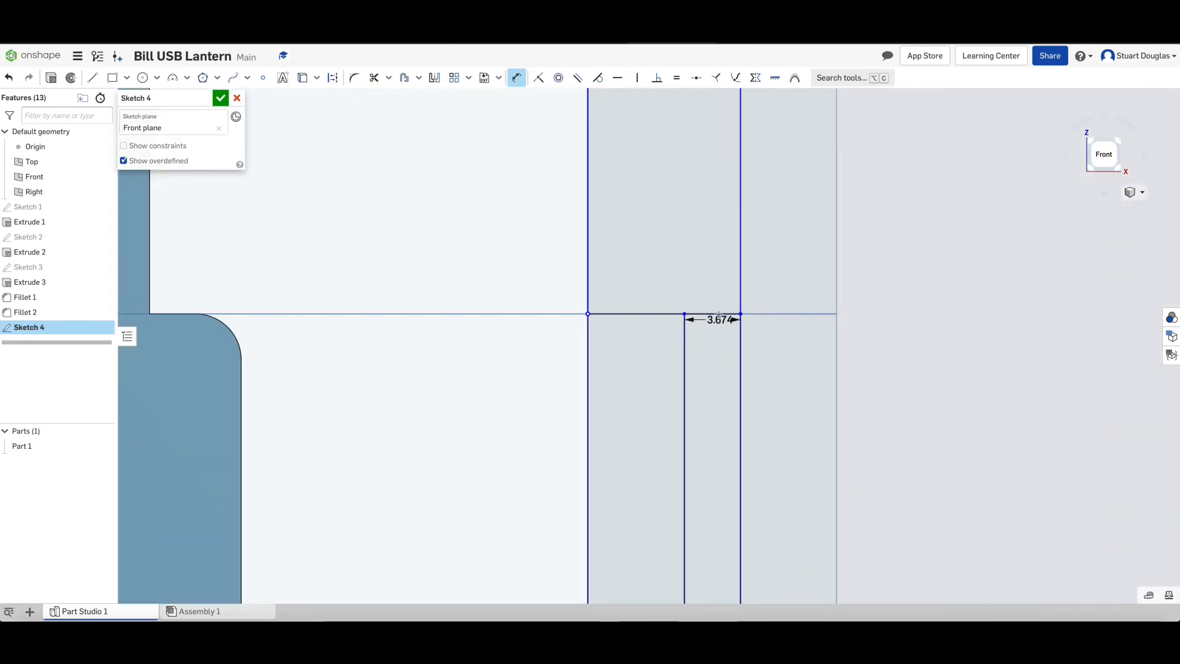
scroll(717, 420, down, 1)
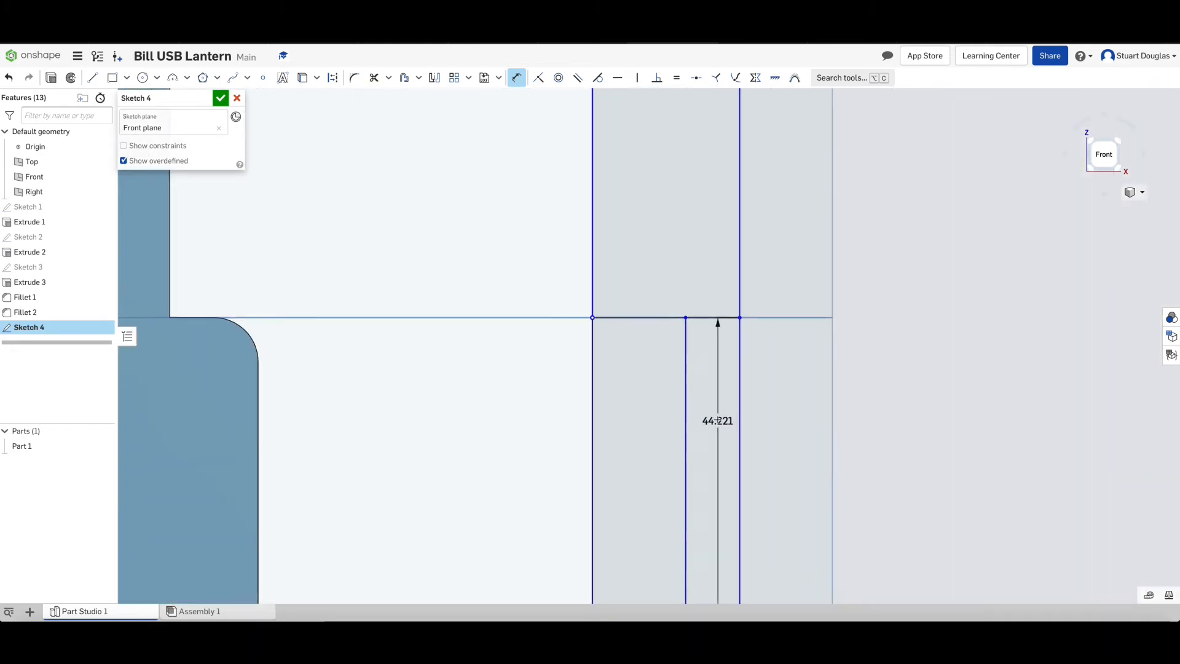
scroll(717, 421, down, 3)
click(611, 458)
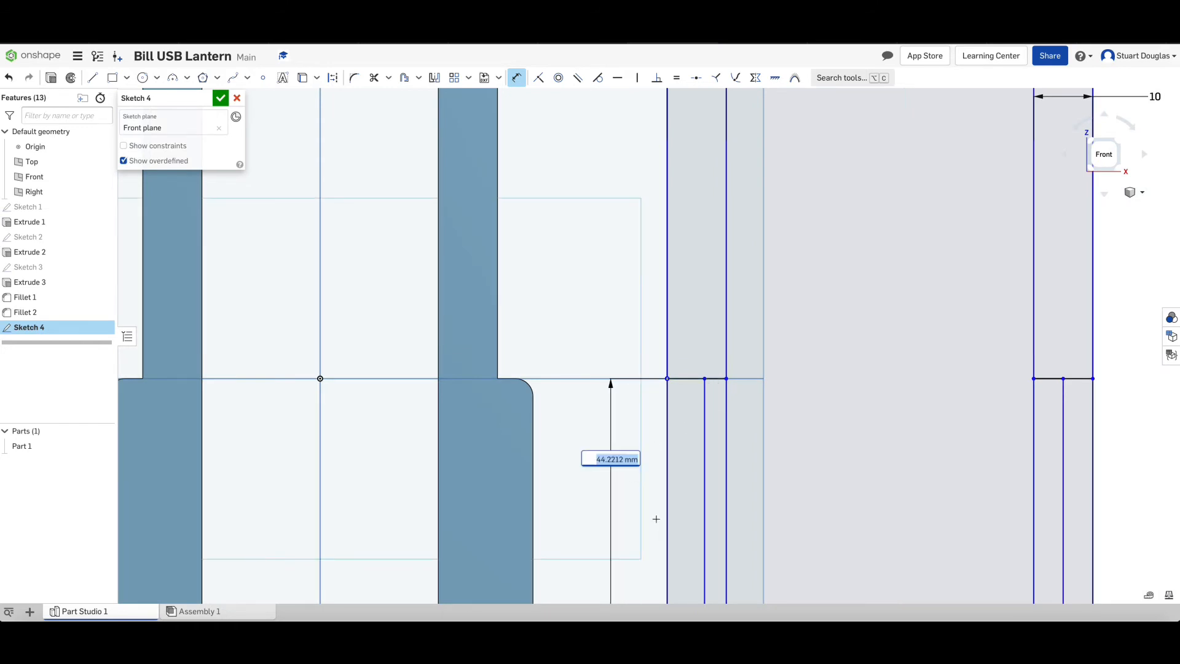
text(40)
key(Return)
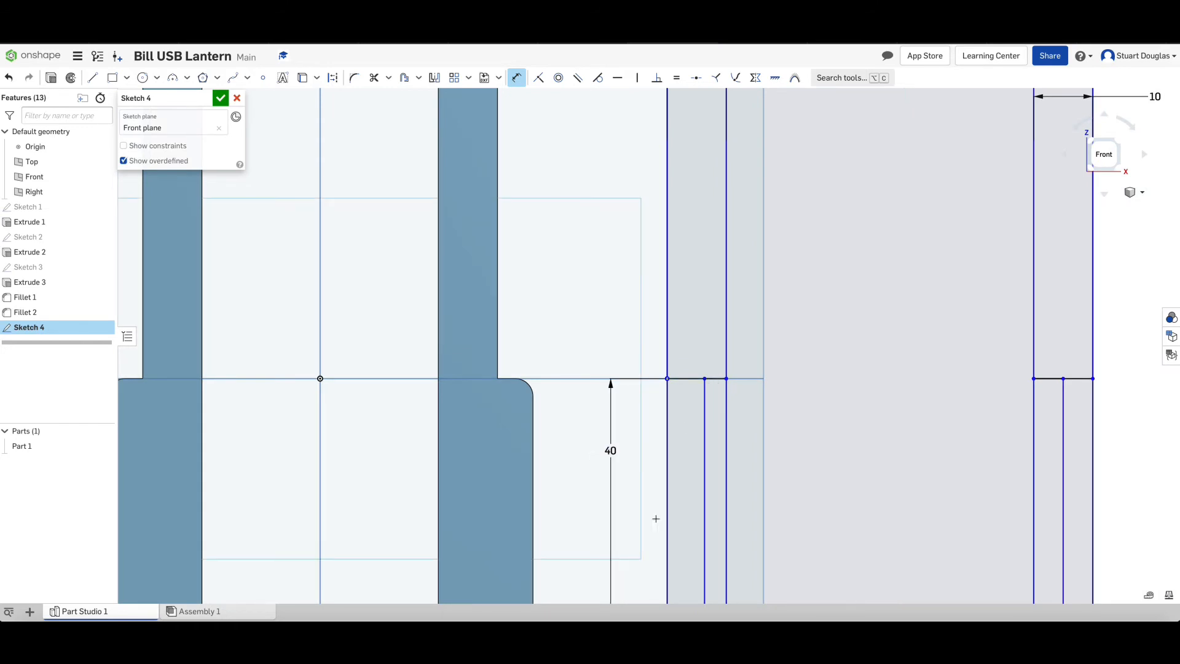
Dimension the panel's left slot to 3.5 mm wide
scroll(688, 421, down, 3)
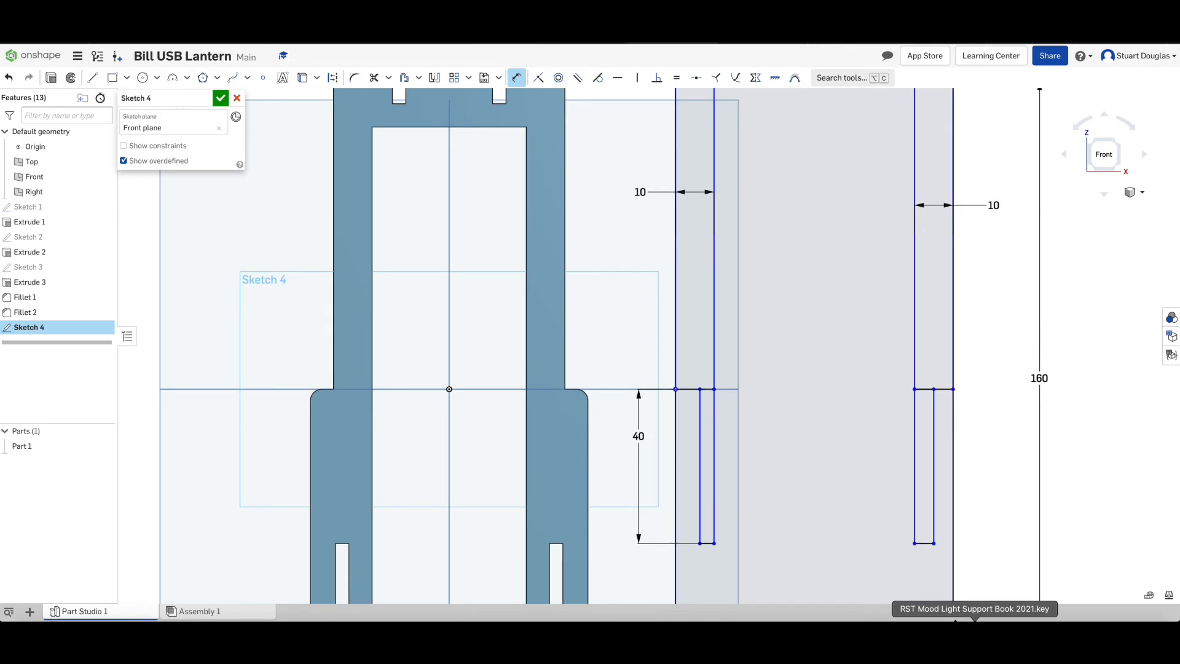
scroll(851, 577, up, 5)
scroll(851, 578, down, 1)
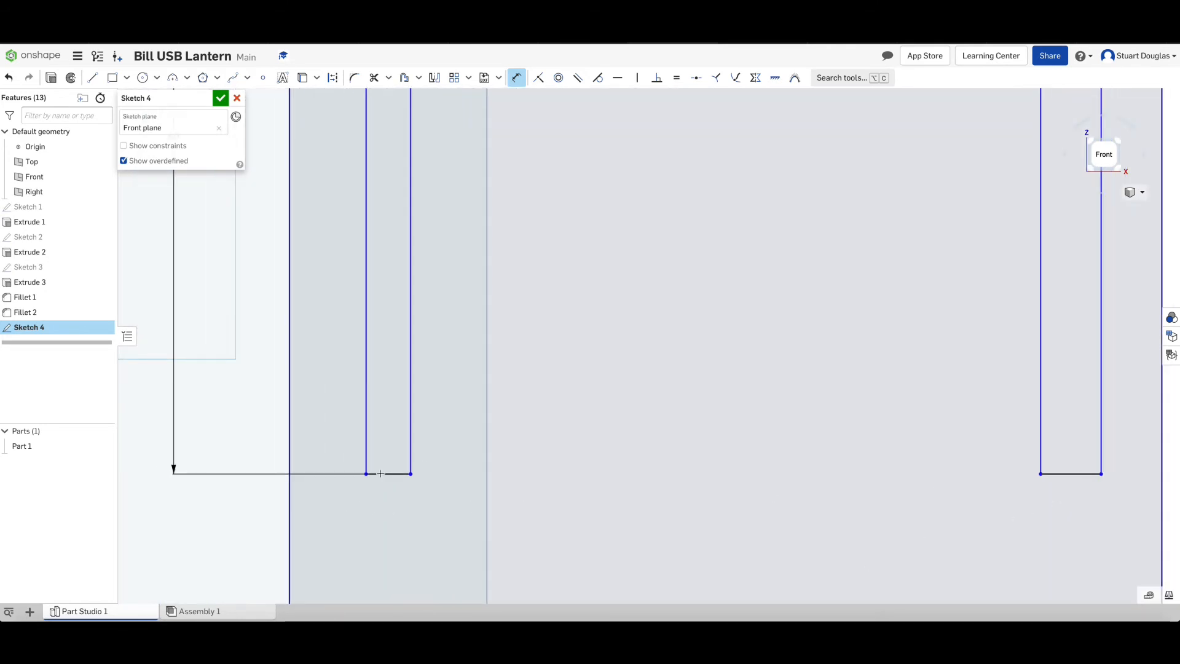
scroll(934, 487, down, 5)
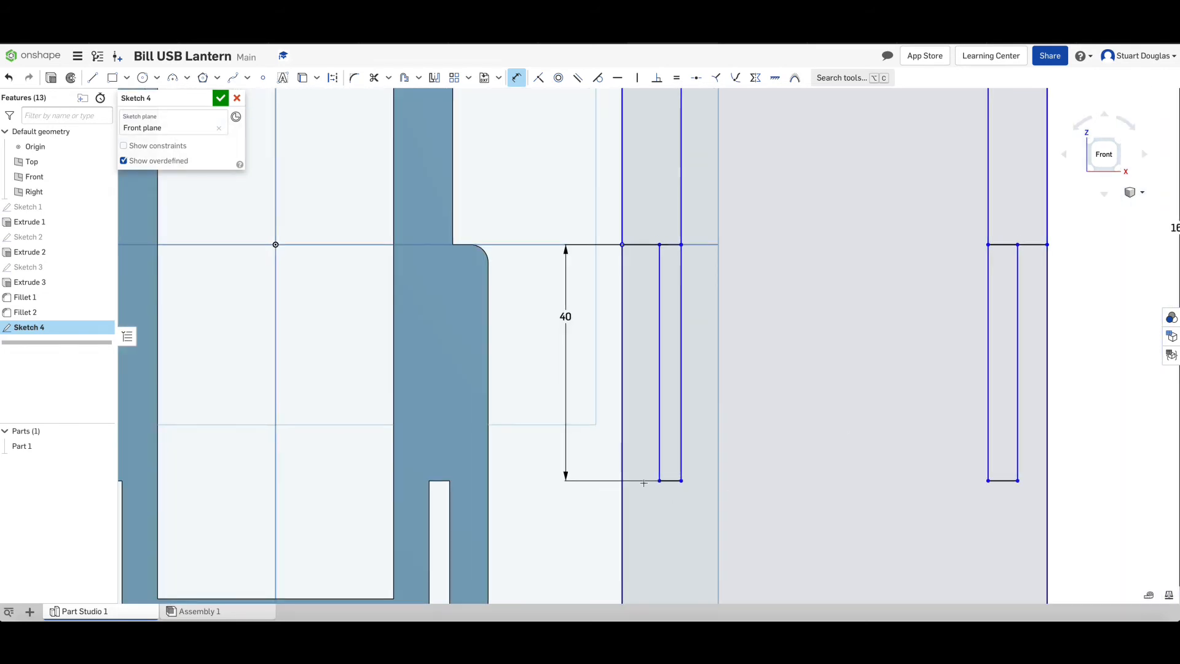
click(1045, 495)
click(659, 333)
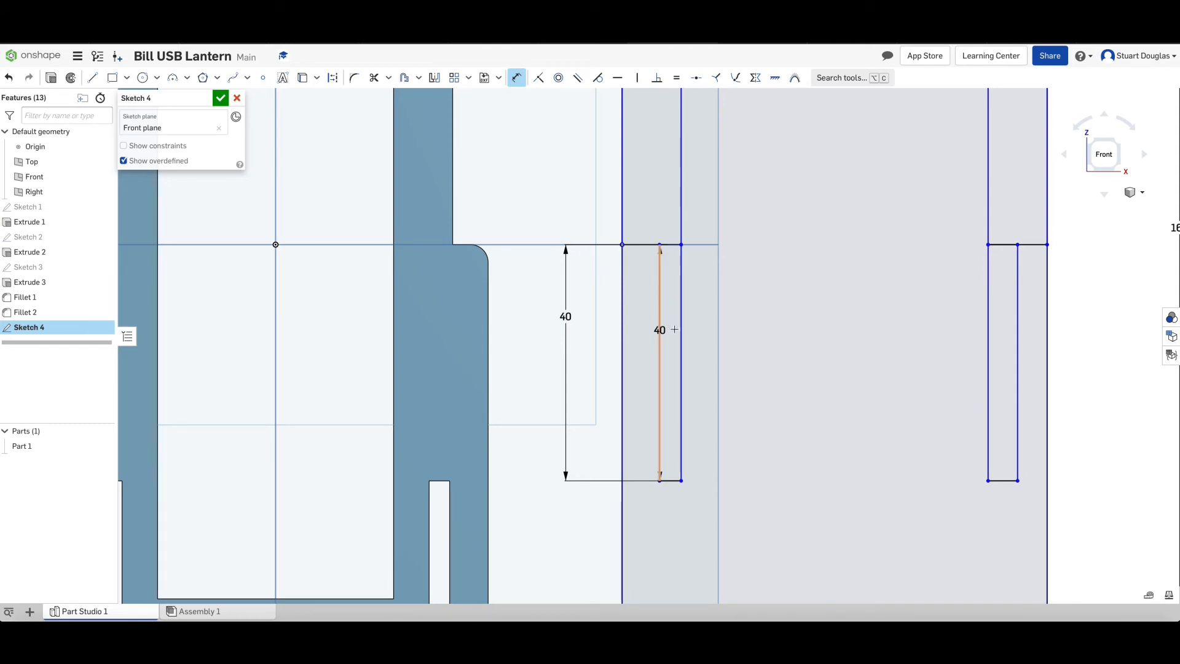
click(680, 334)
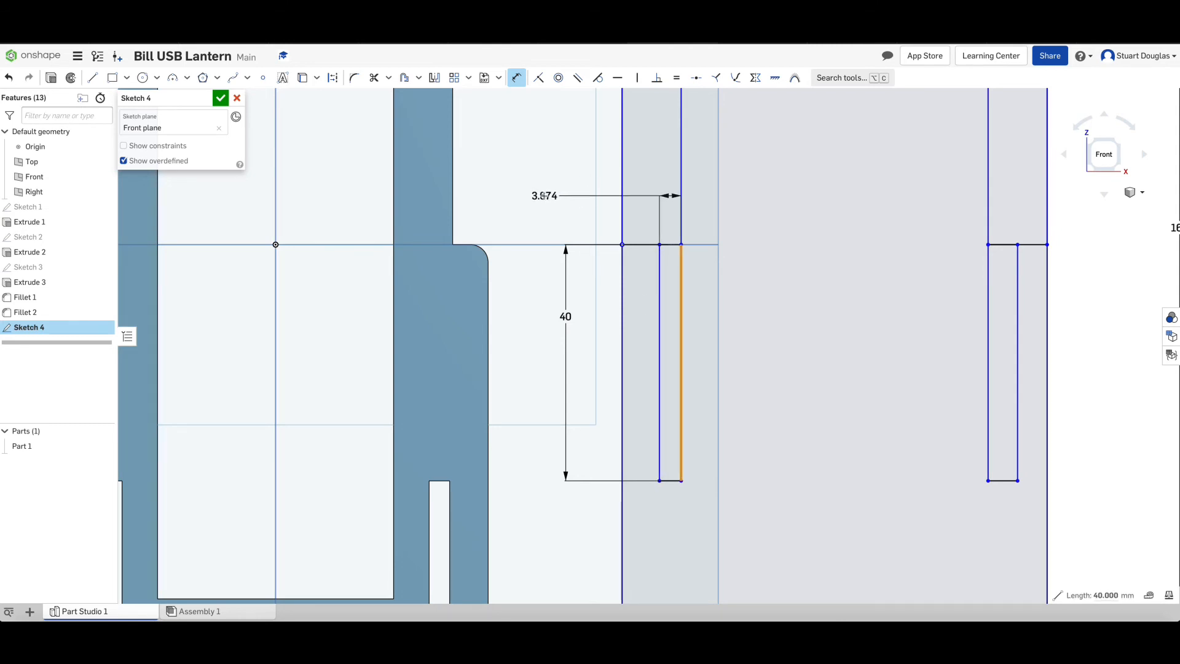
click(543, 196)
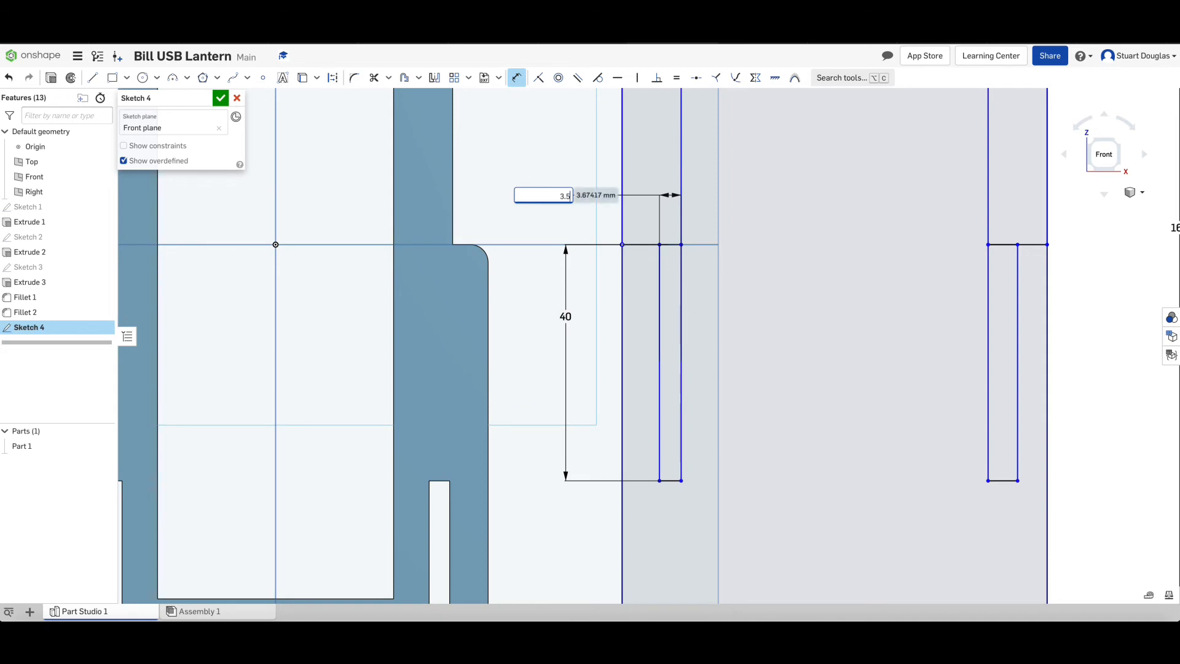
key(Return)
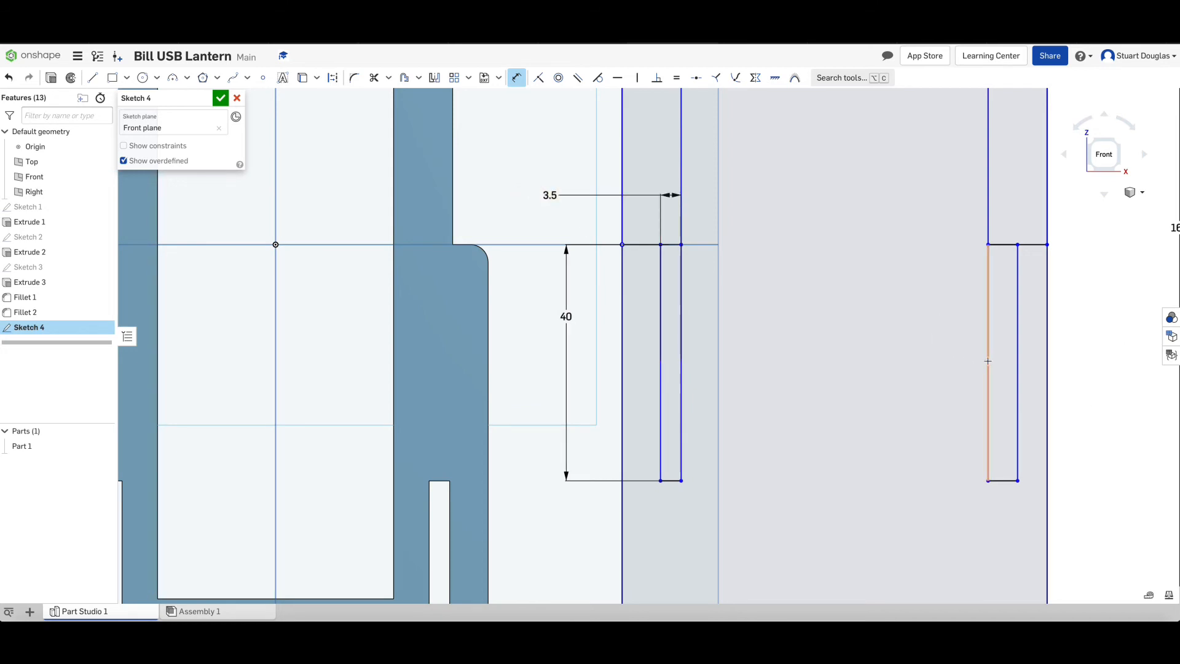
Dimension the panel's right slot to 3.5 mm wide and finish the sketch
click(1018, 353)
click(988, 354)
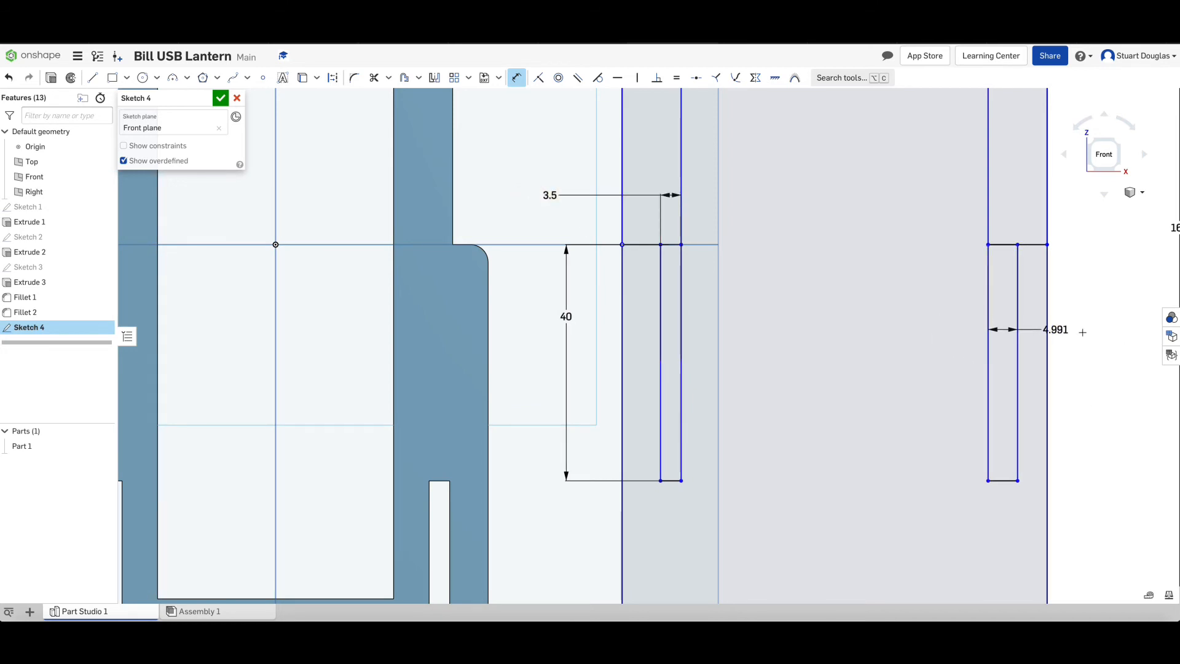
click(1088, 332)
text(3.5)
key(Return)
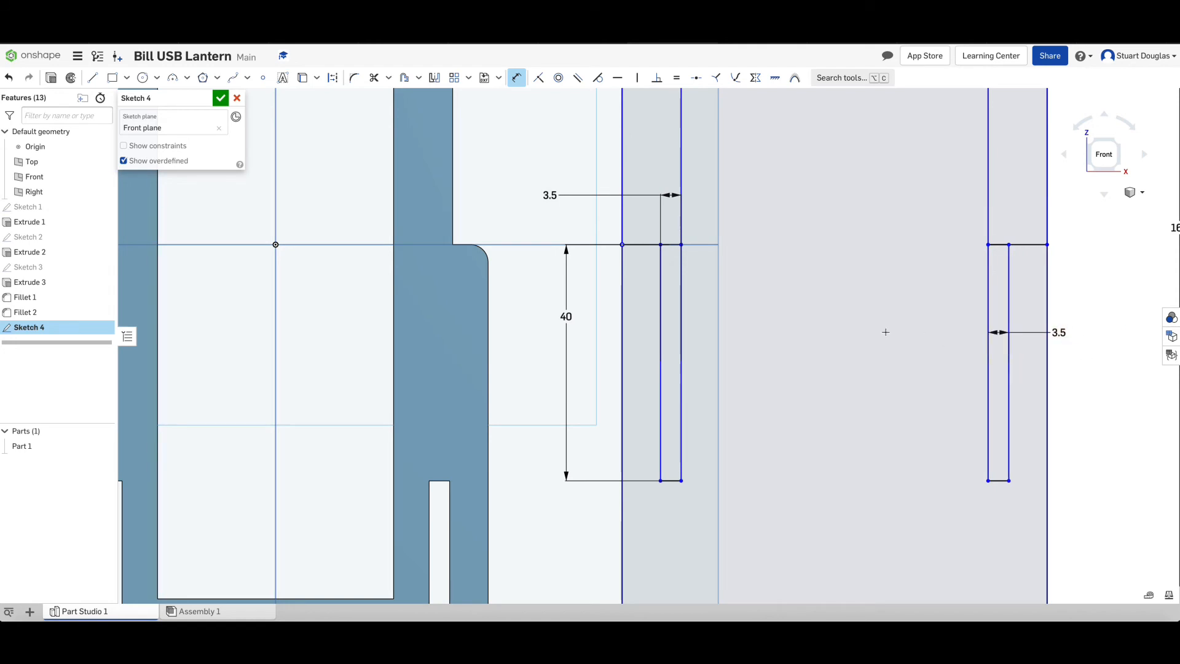
scroll(792, 329, down, 5)
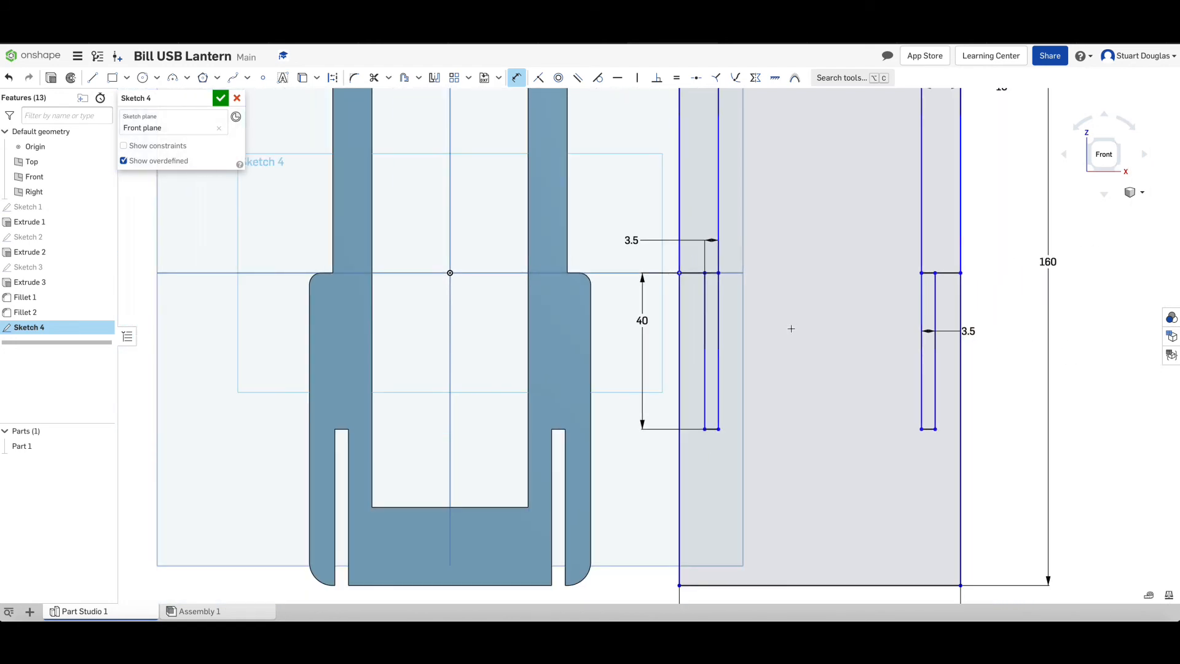
scroll(790, 328, down, 3)
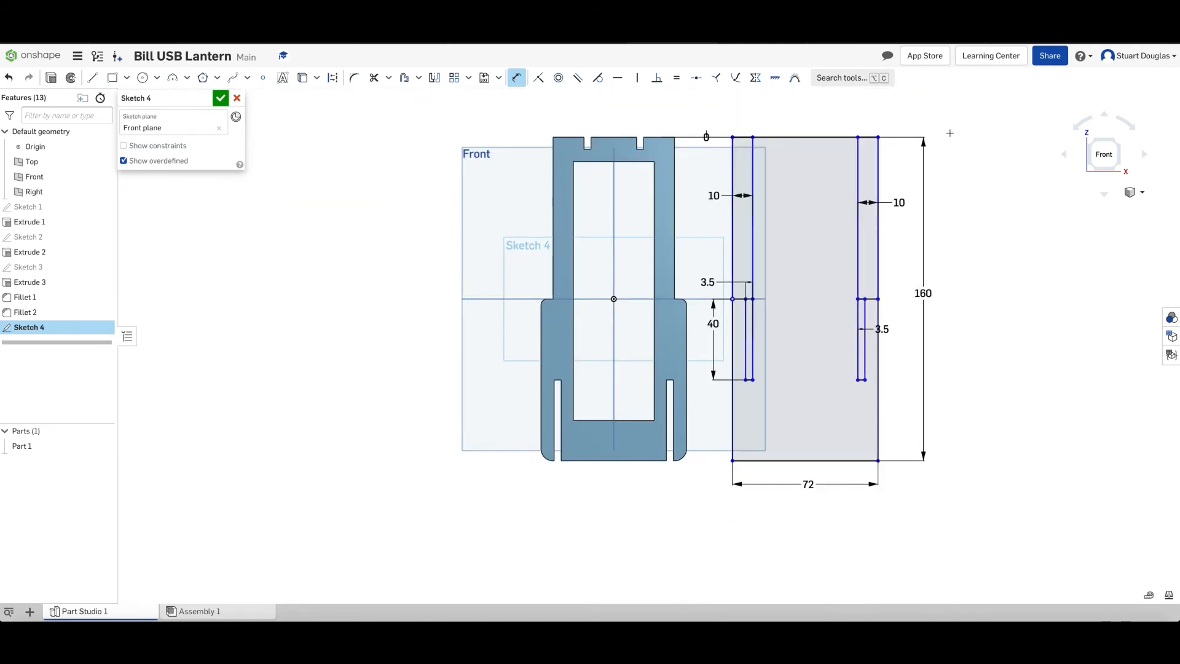
scroll(947, 132, up, 3)
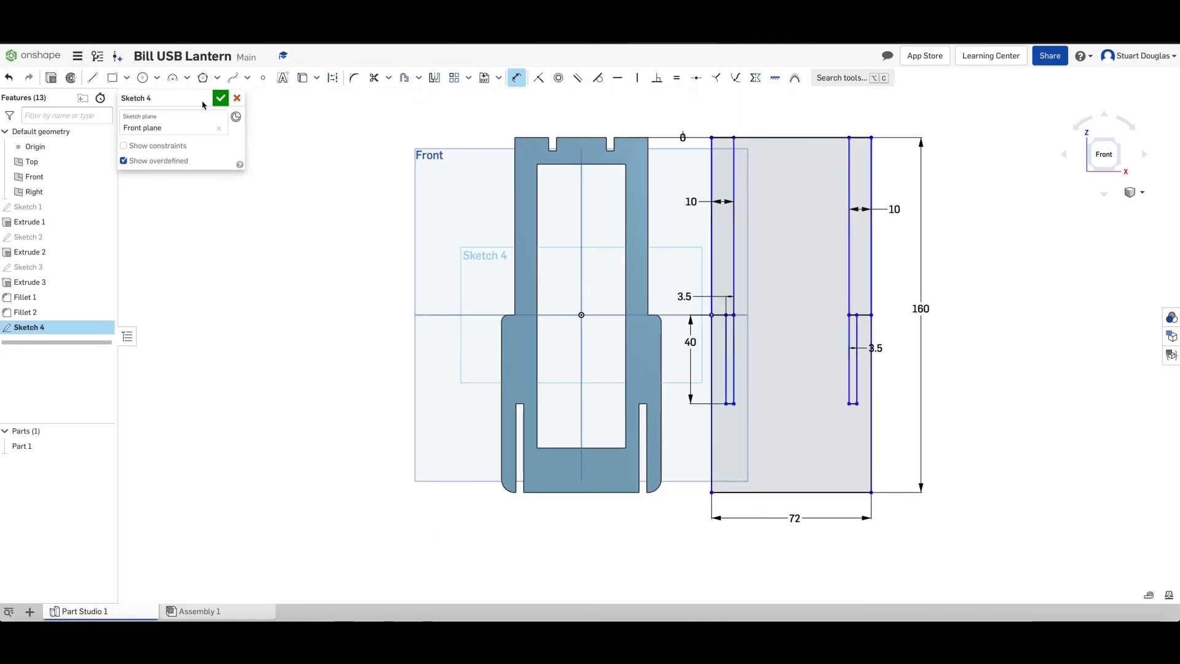
click(220, 99)
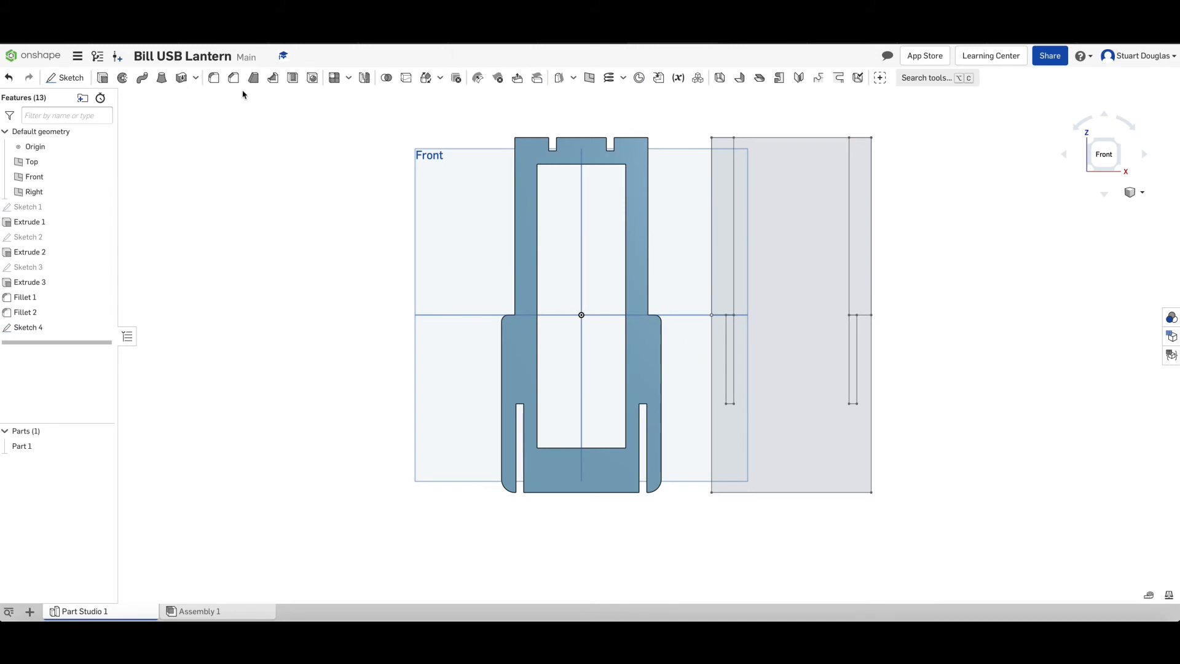
Extrude the panel's main sketch region 3.5 mm as a new part, leaving out the corner rectangles and slots
drag(1116, 160, 919, 205)
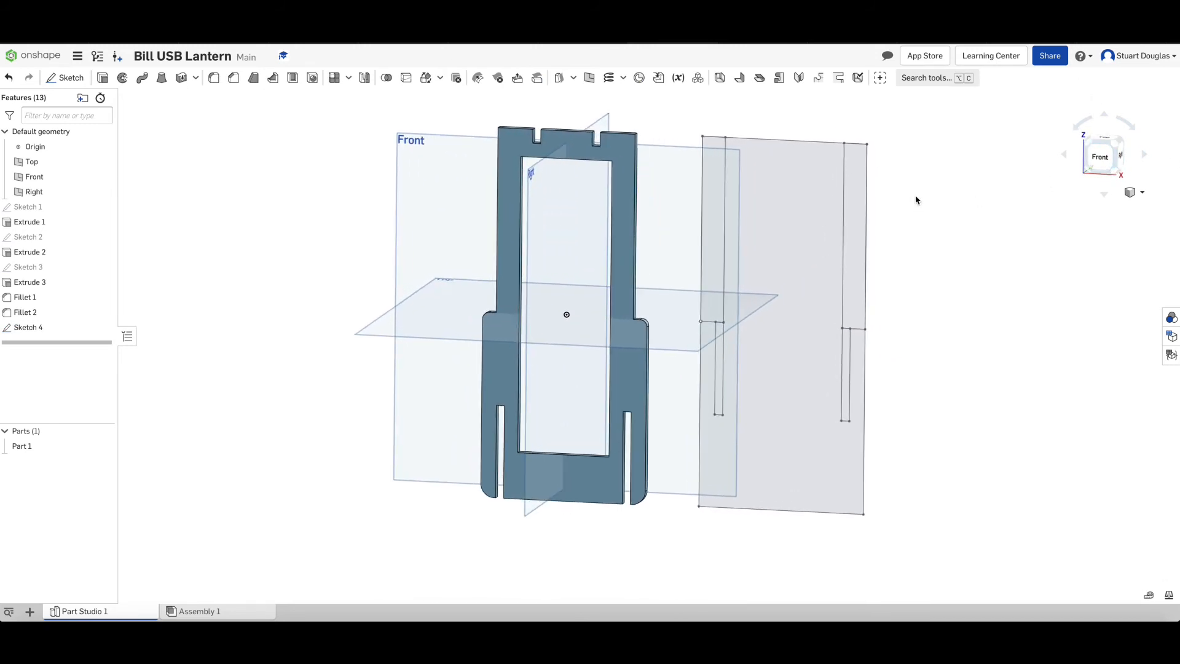
scroll(916, 199, up, 3)
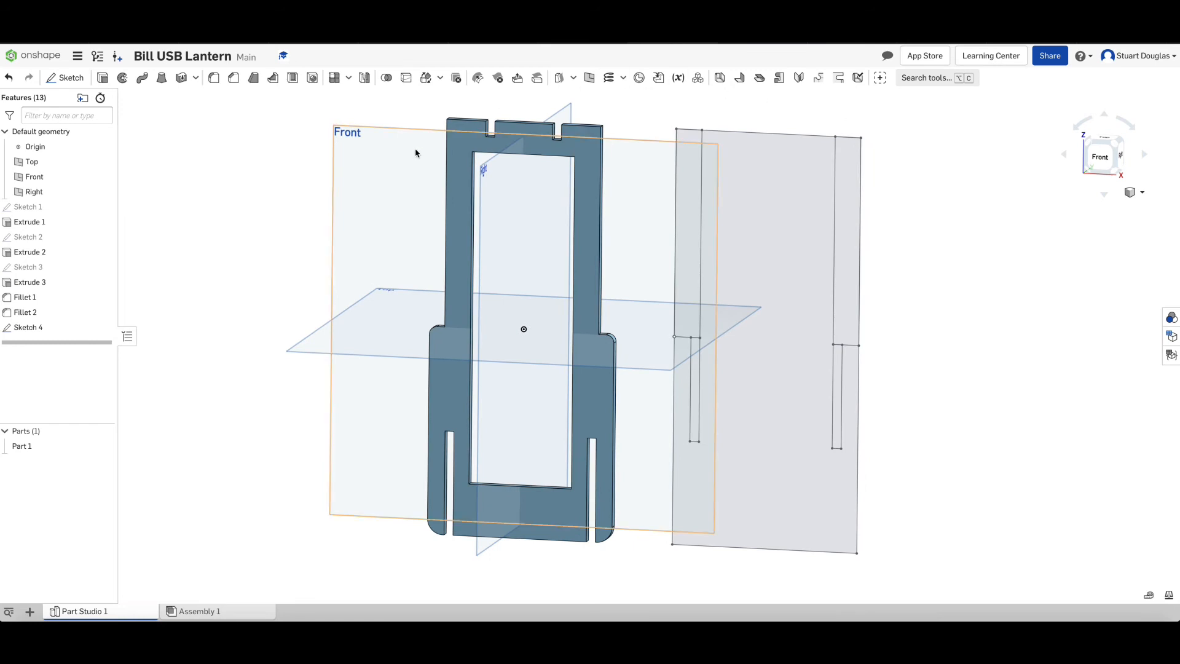
click(102, 78)
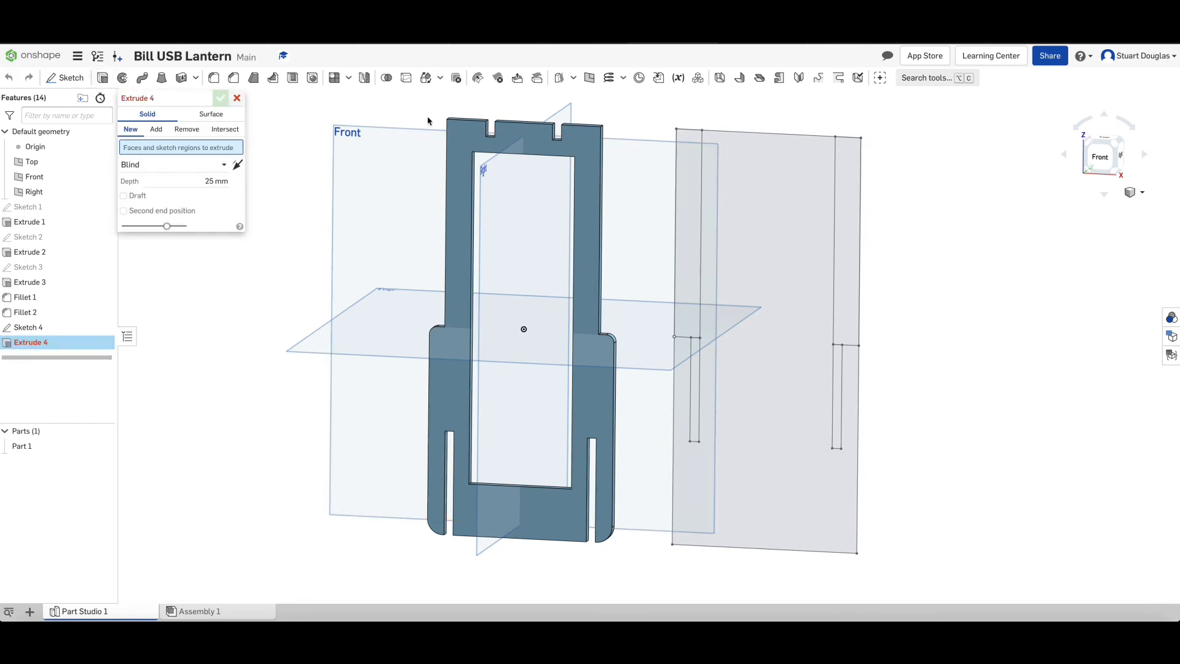
click(758, 219)
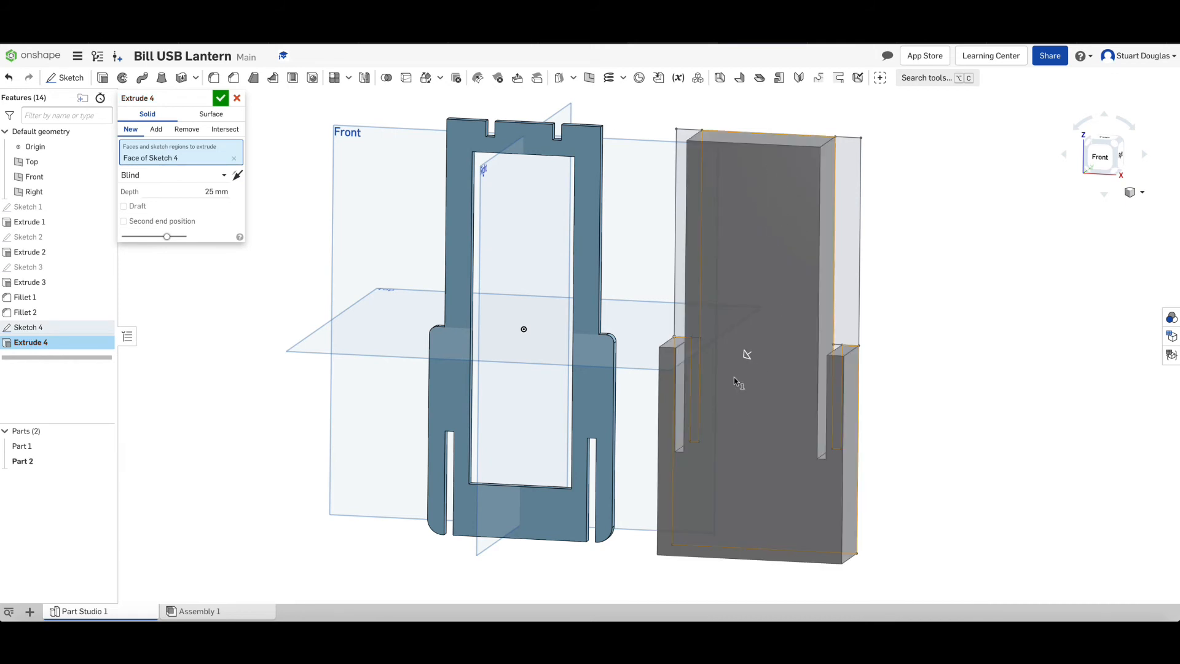
double_click(211, 192)
key(Return)
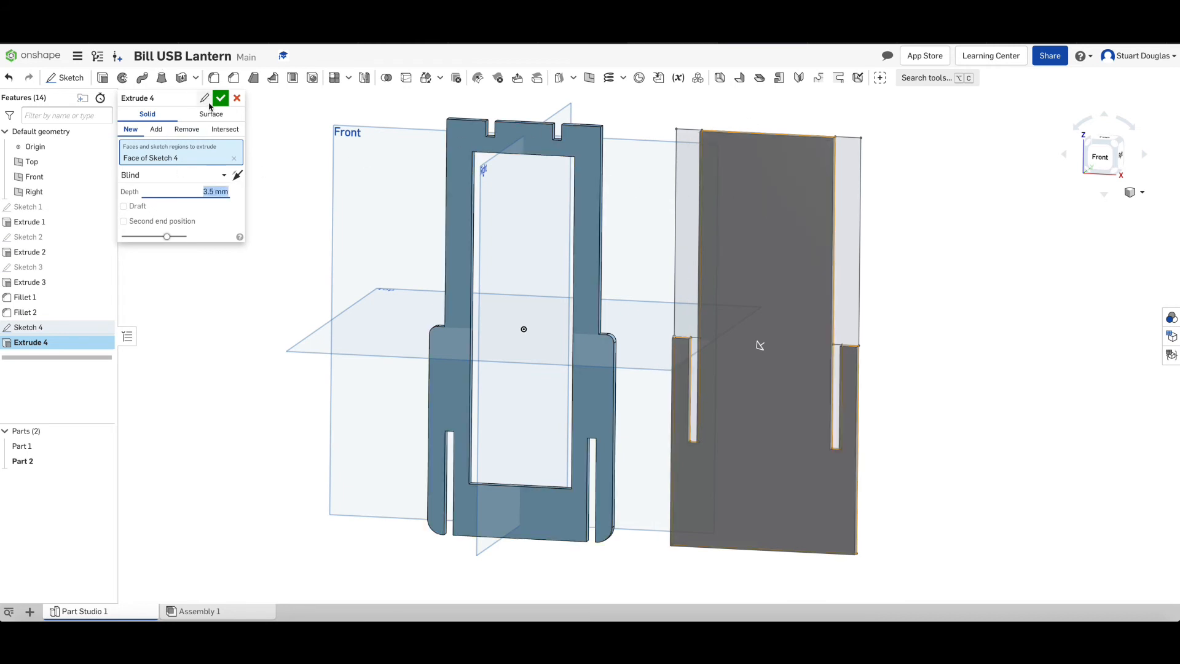
click(221, 99)
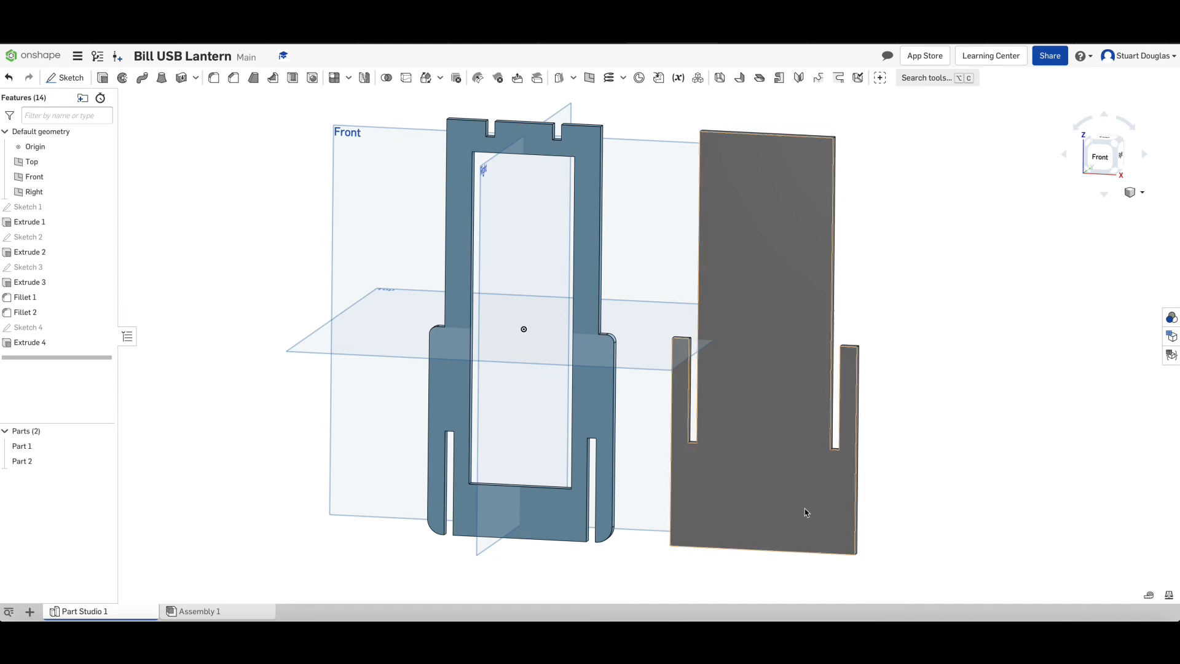
Start a sketch on the new panel's front face and draw an upright rectangle about 40 × 119 mm inside it
click(67, 79)
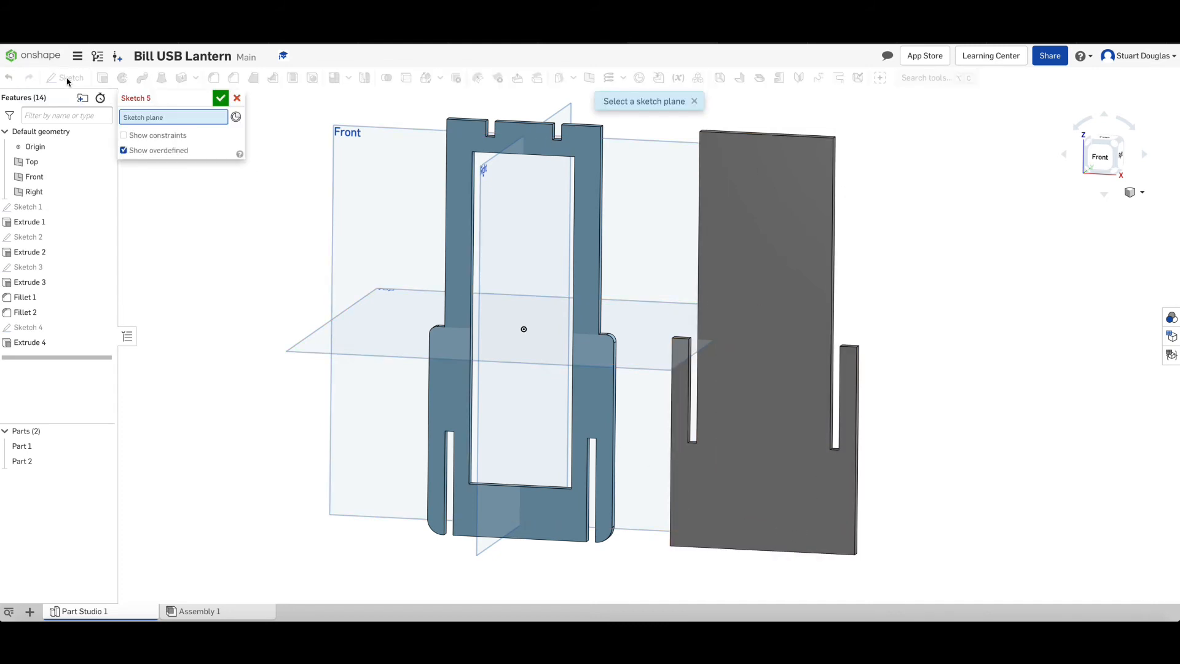
click(771, 193)
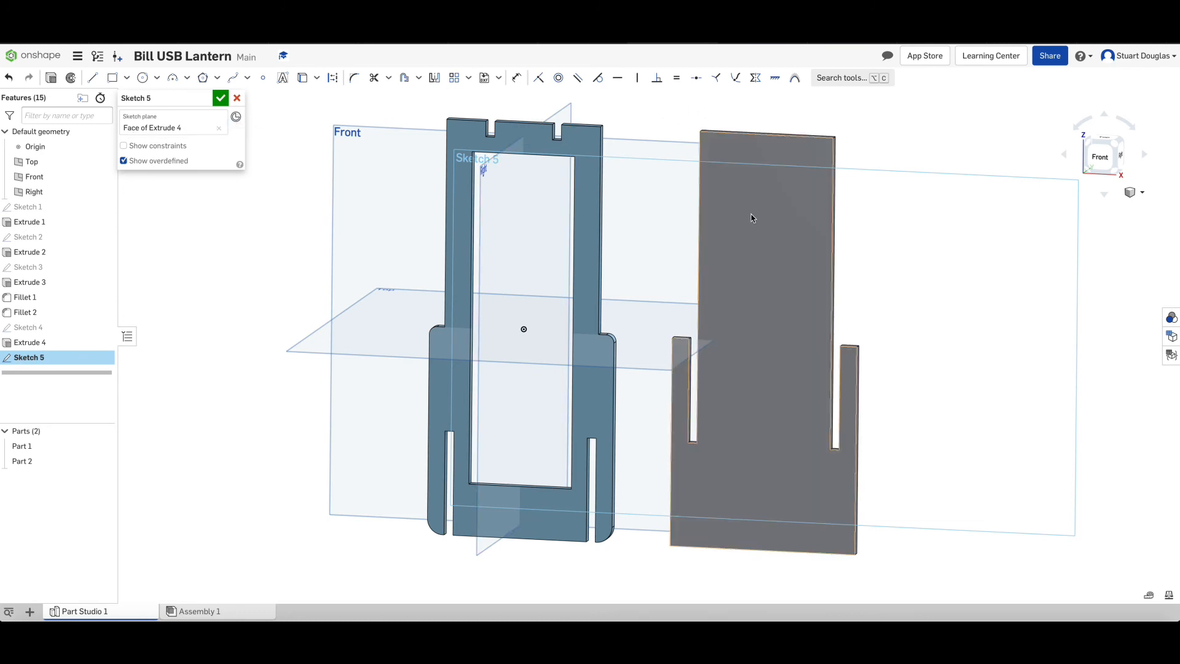
click(1106, 163)
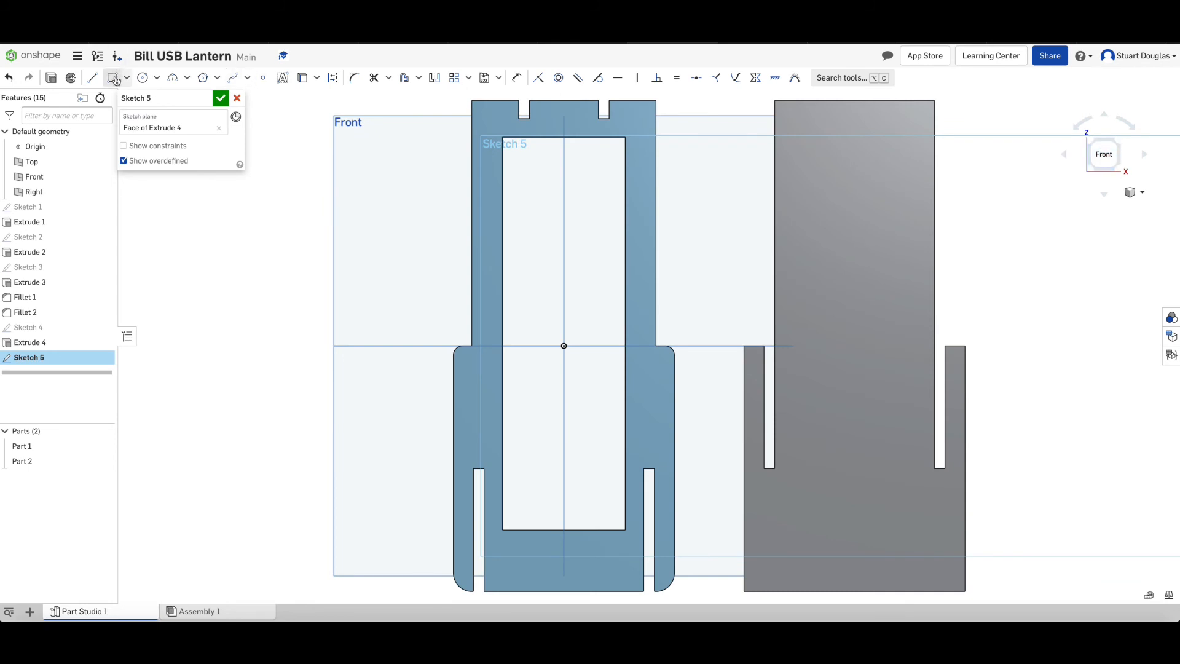
click(112, 77)
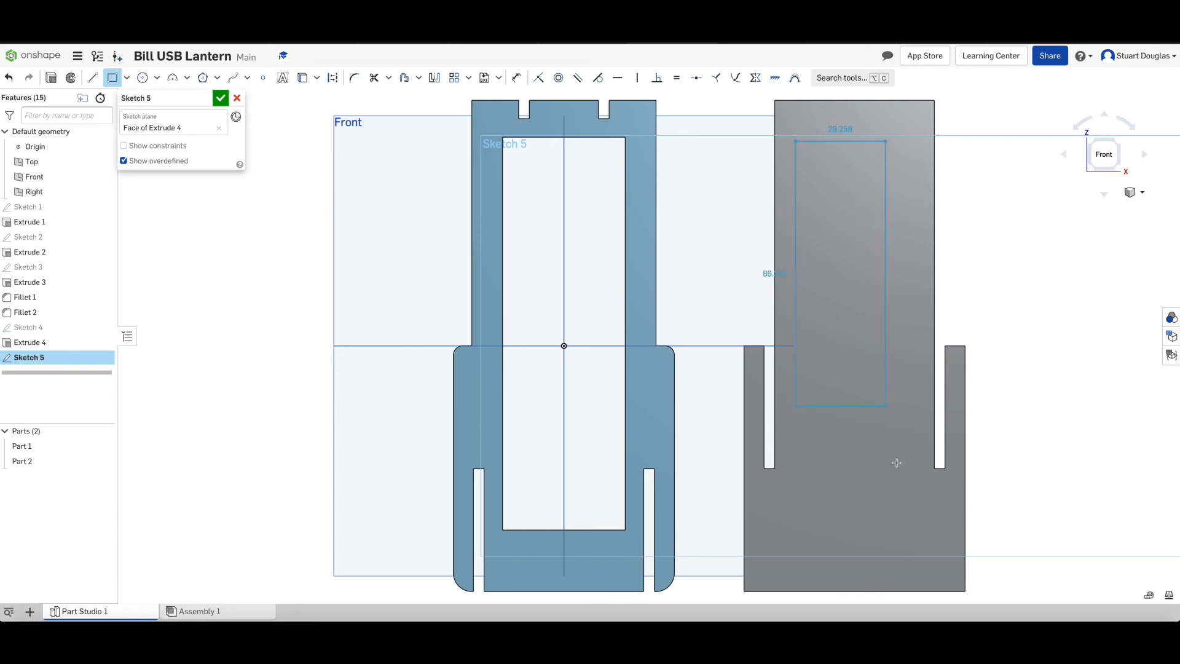
click(917, 505)
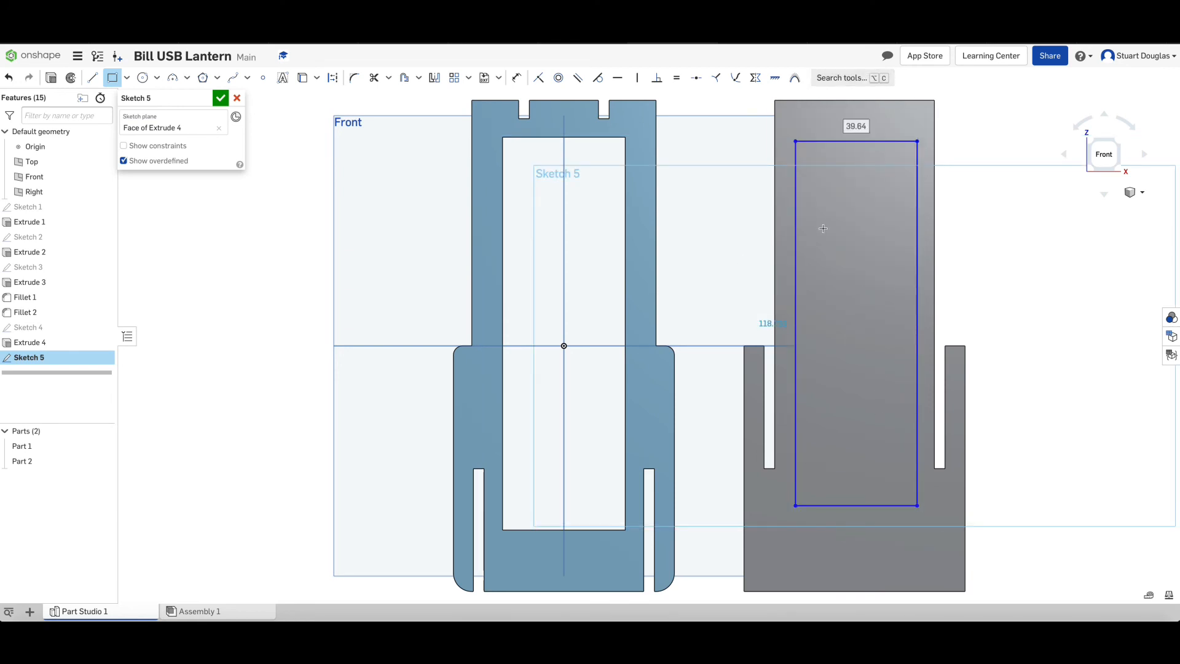
Dimension the window rectangle on the new panel to 40 mm wide
key(u)
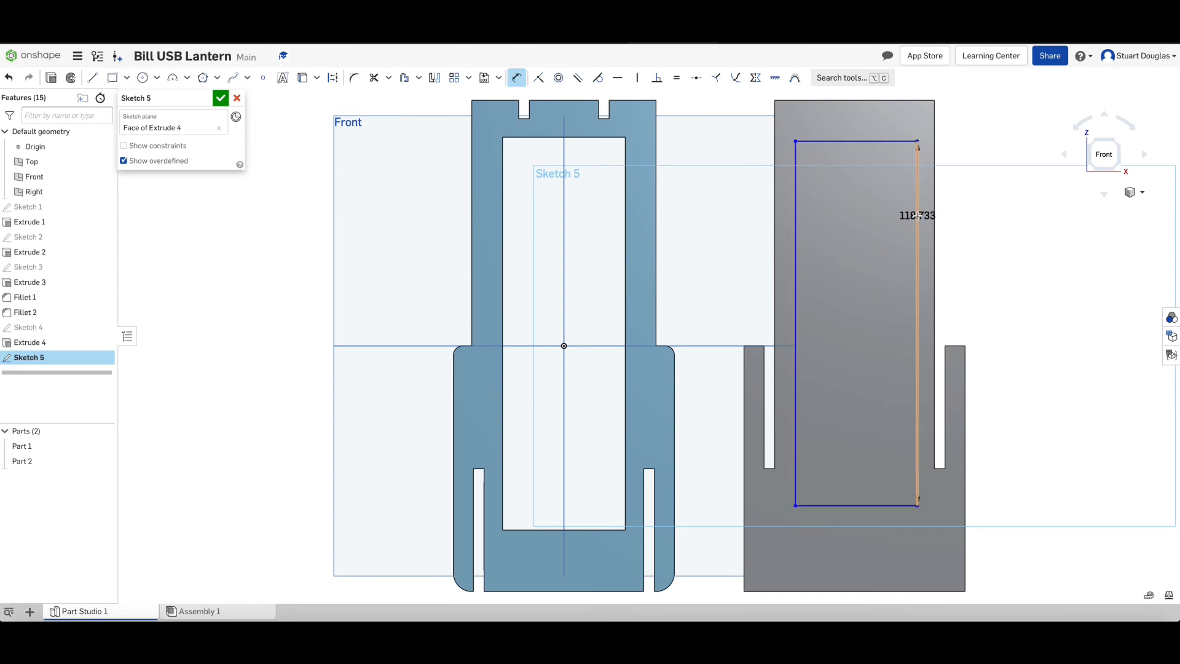
click(917, 215)
click(1026, 221)
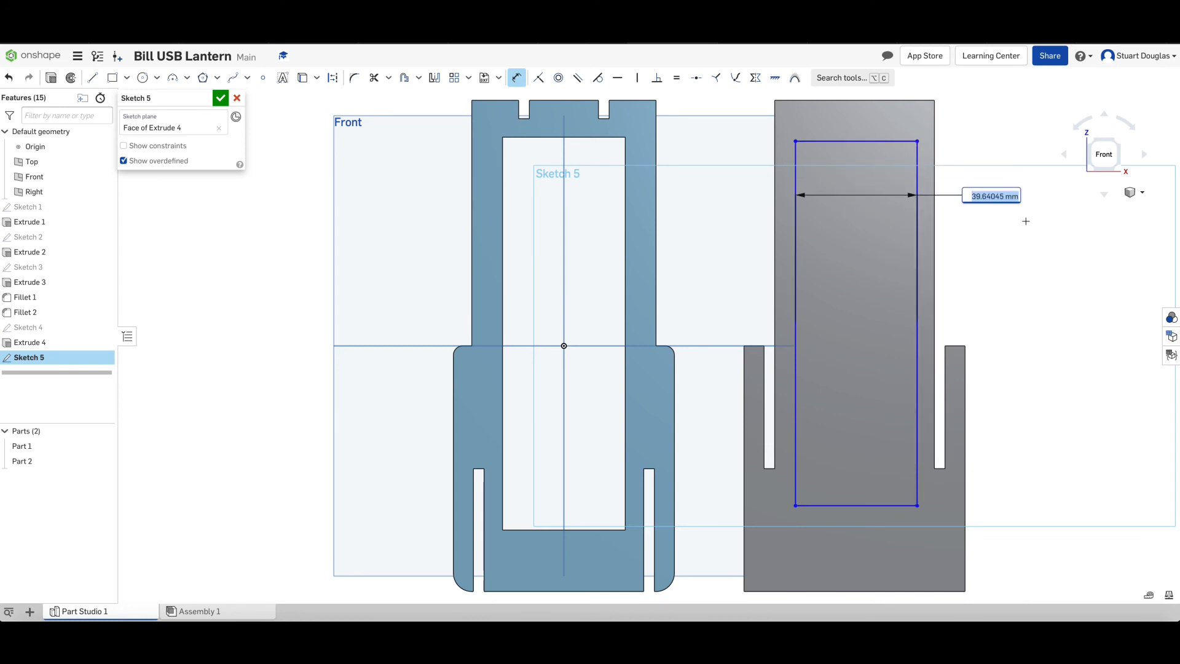
text(40)
key(Return)
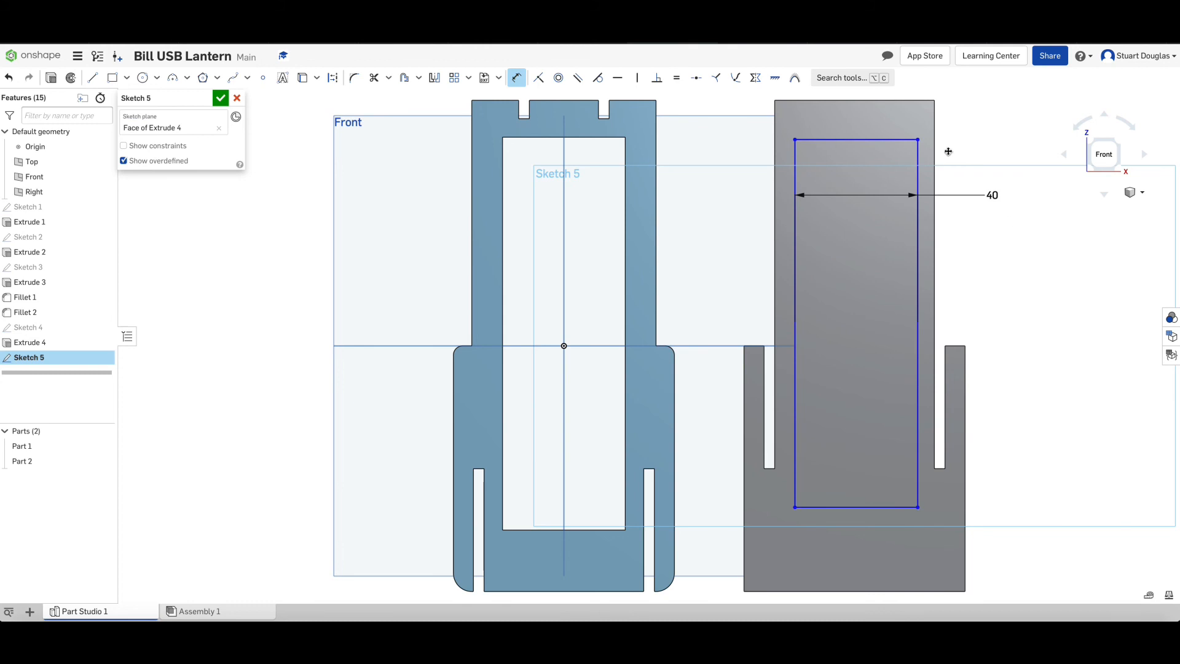
Dimension the window rectangle's height to 128 mm between its upper and lower edges
click(851, 139)
click(854, 507)
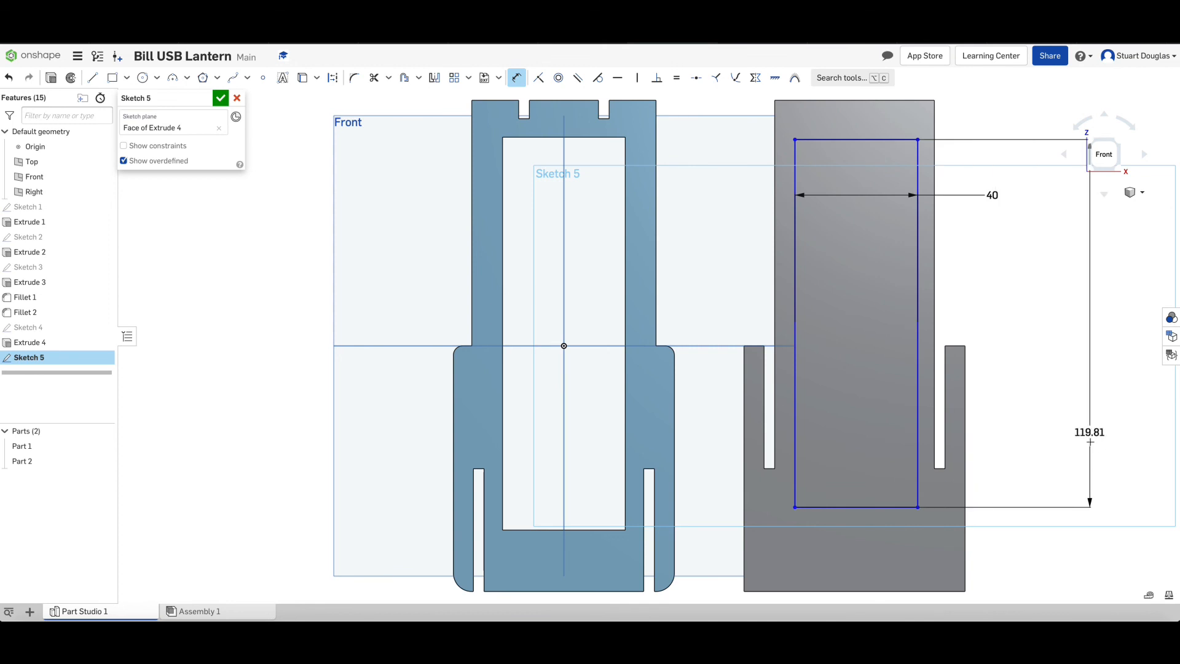
click(1067, 399)
text(128)
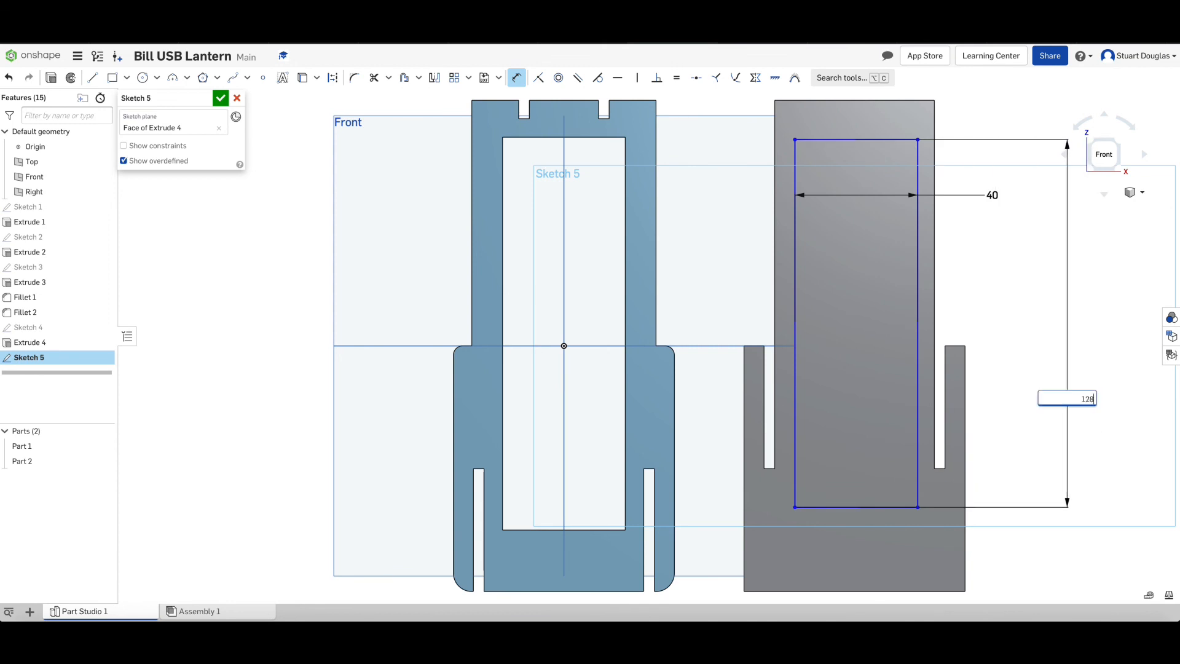
key(Return)
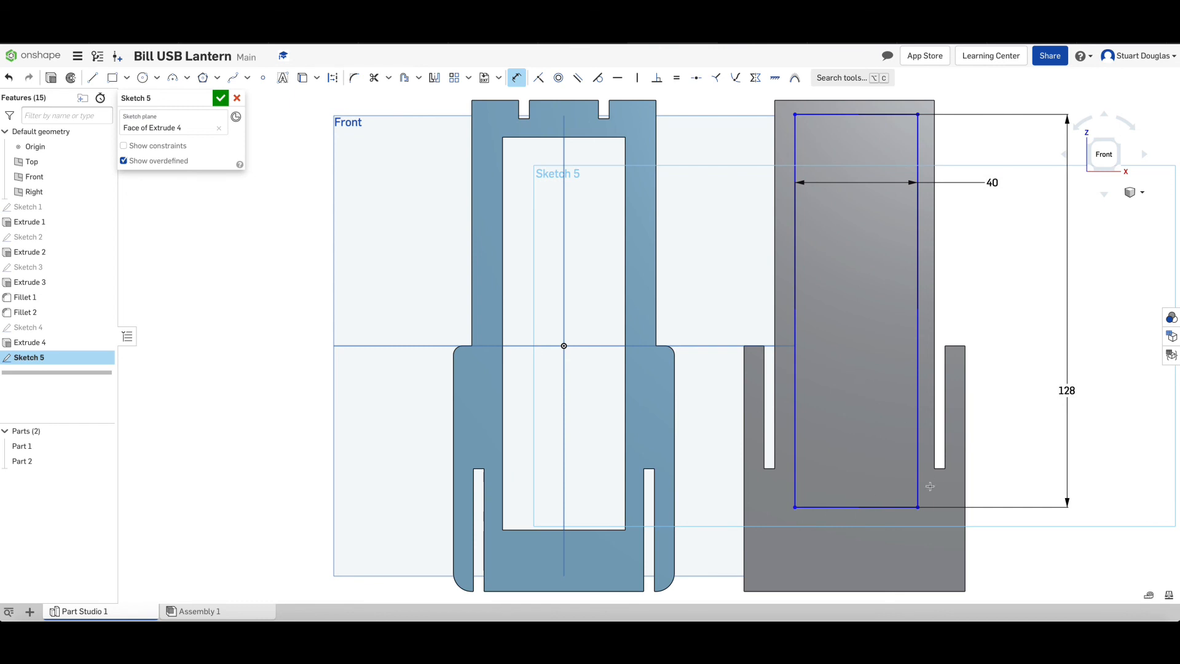
Place the rectangle's lower edge 20 mm above the panel's bottom edge and finish the sketch
click(863, 508)
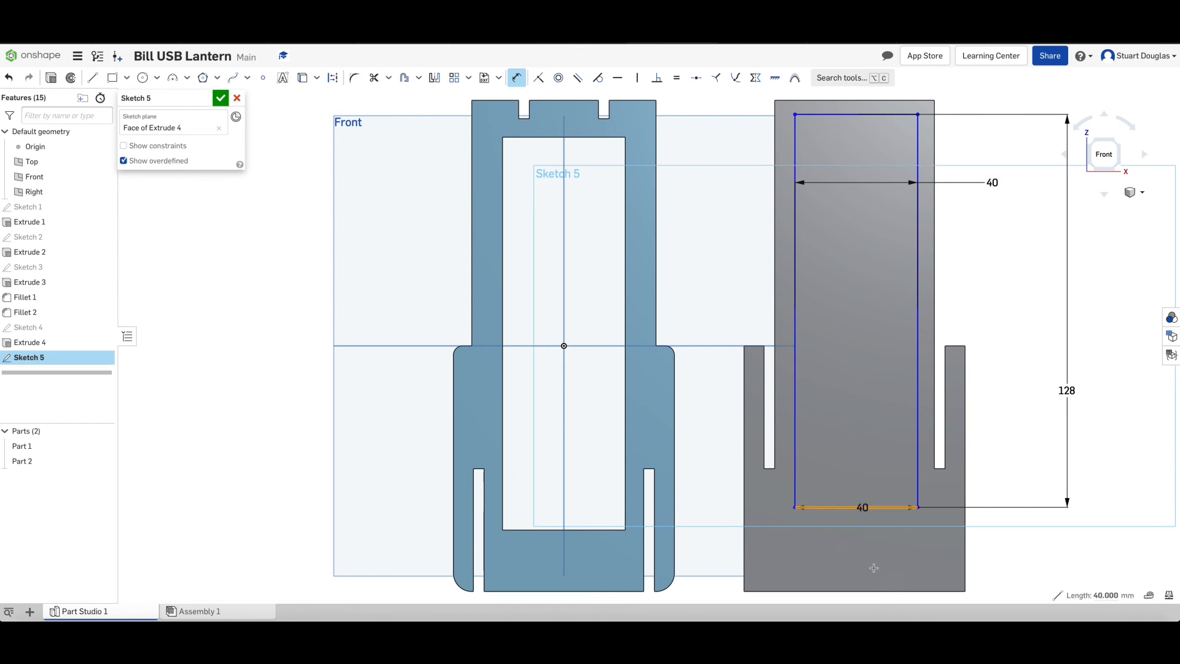
click(863, 591)
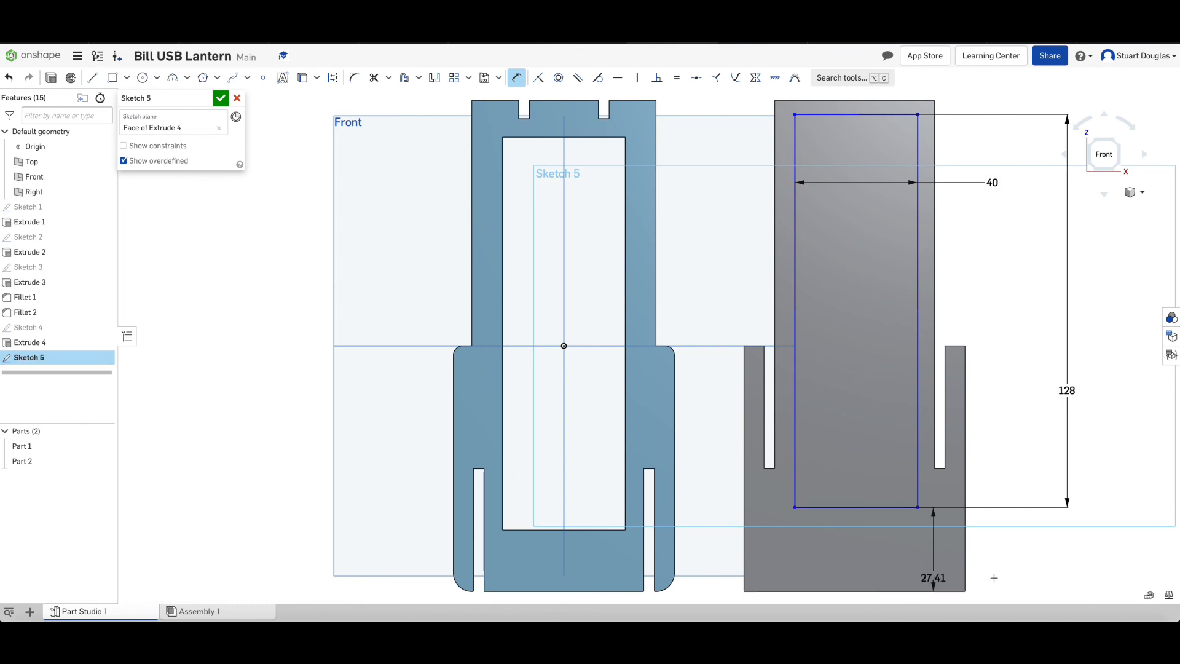
click(1006, 552)
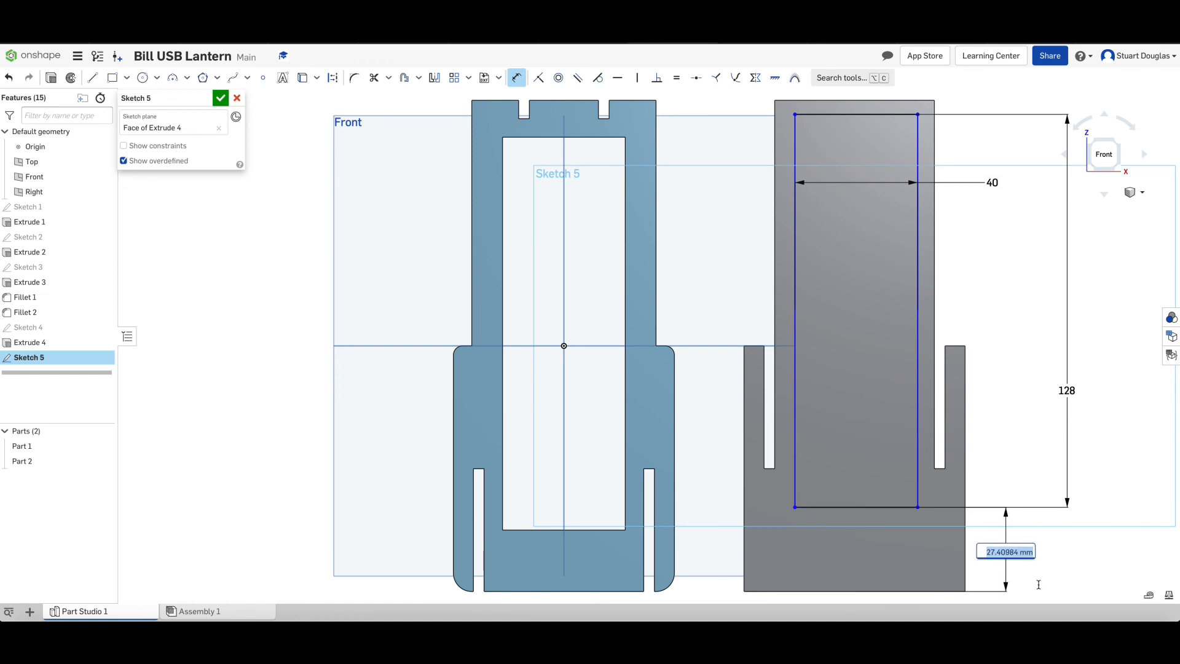
text(20)
key(Return)
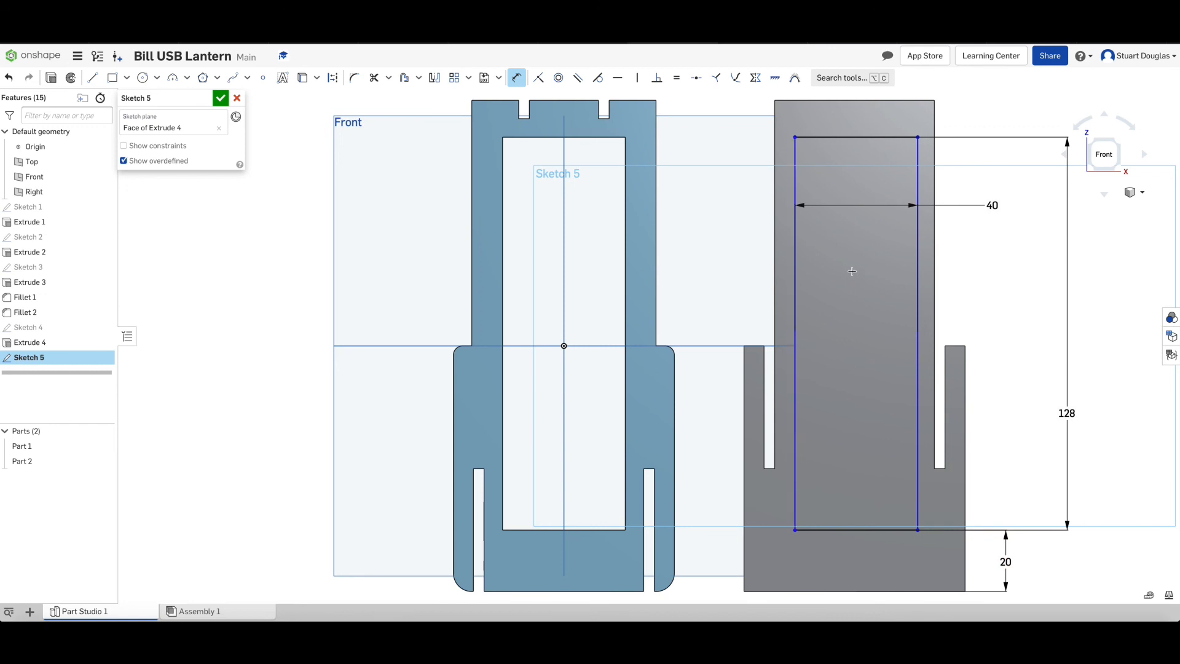
click(221, 99)
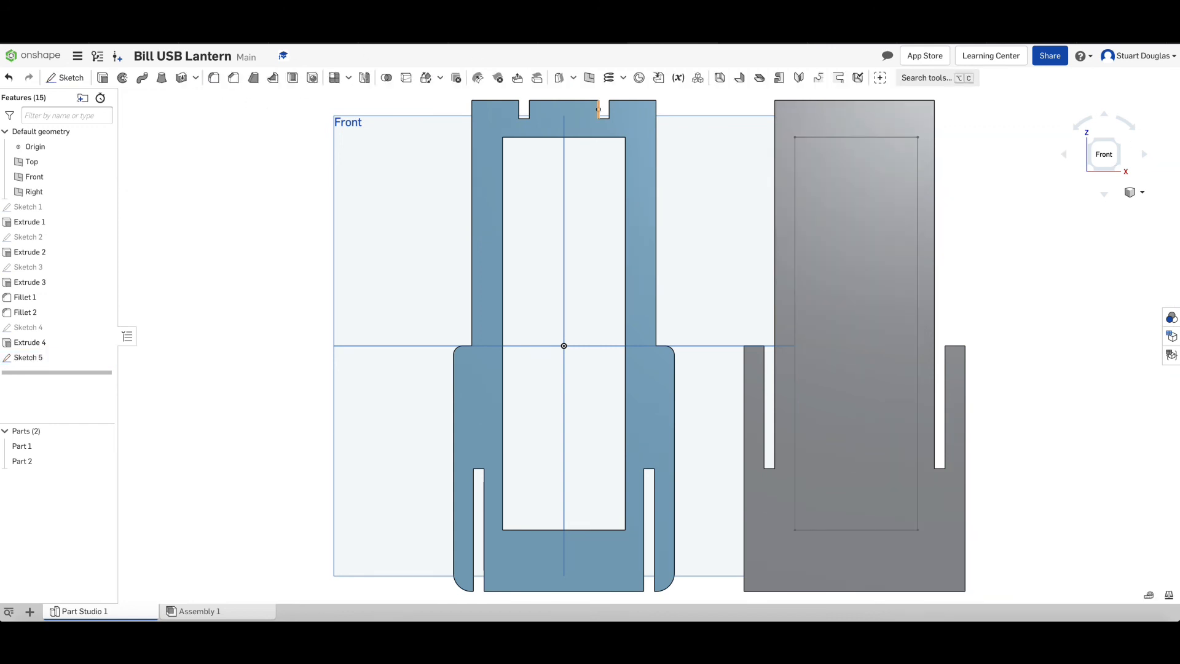
Cut the window rectangle through the second panel with a Remove extrude about 50 mm deep
drag(1114, 165, 1094, 163)
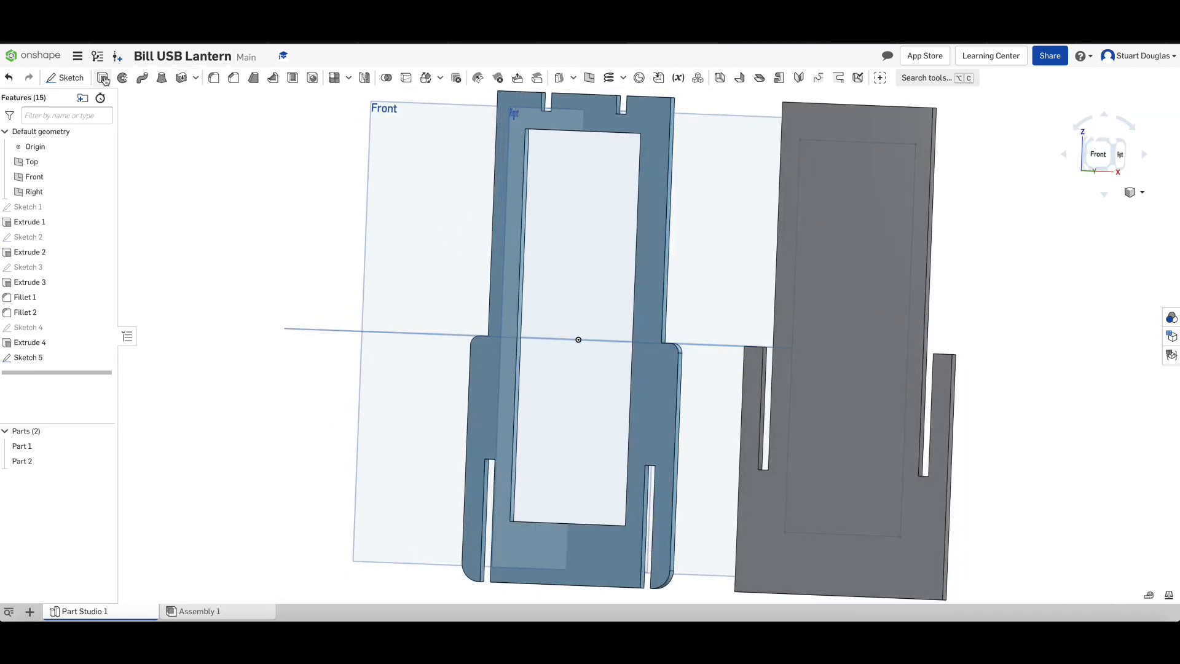
click(103, 79)
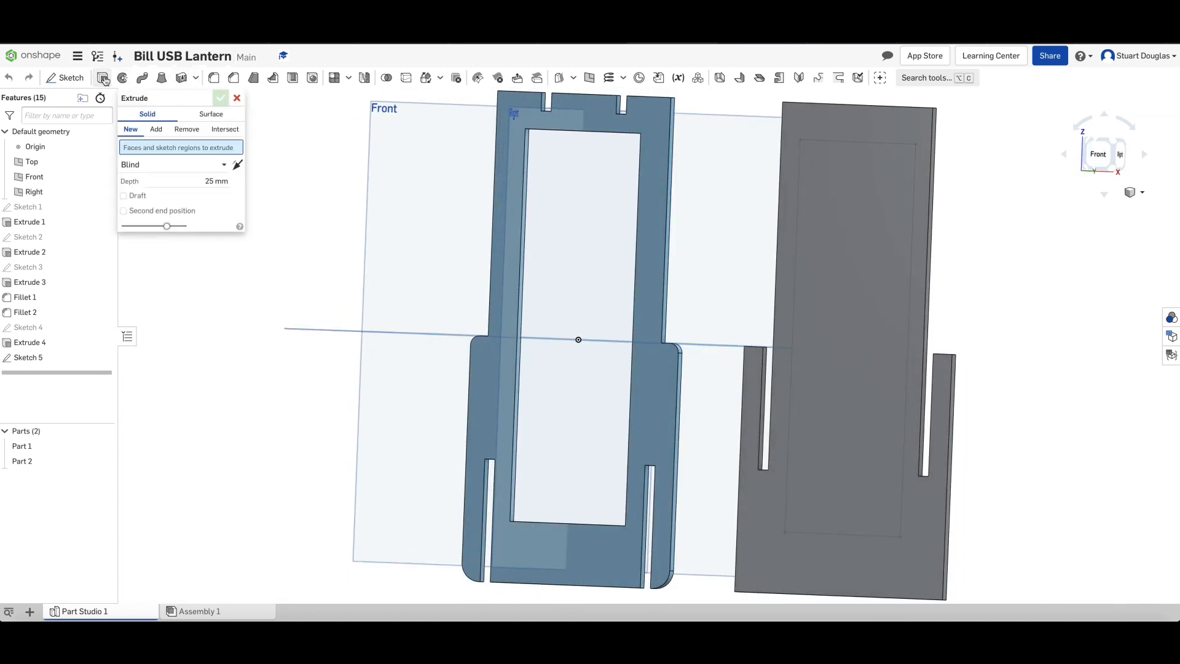
click(879, 348)
drag(818, 338, 908, 340)
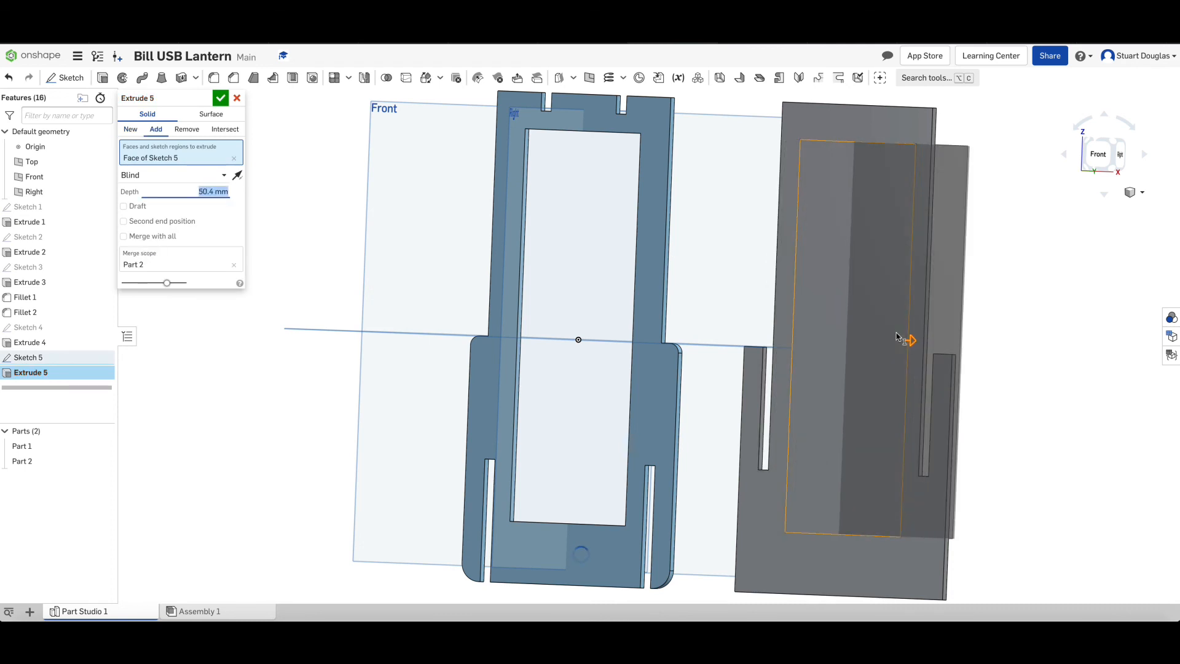
click(187, 129)
click(220, 98)
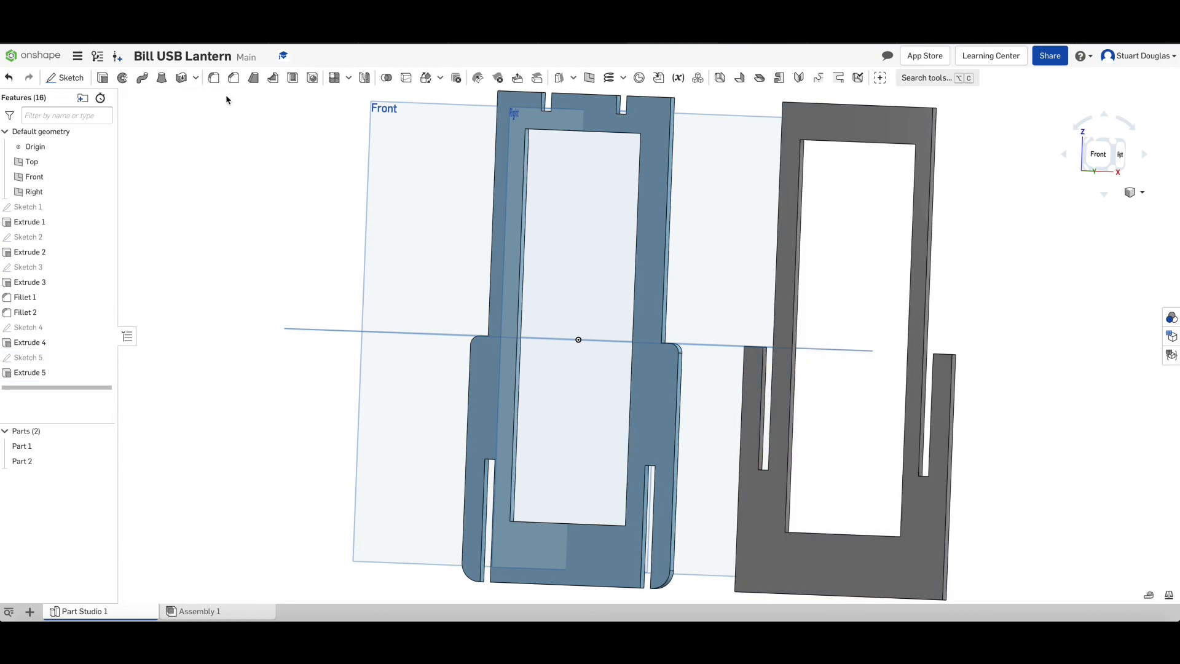